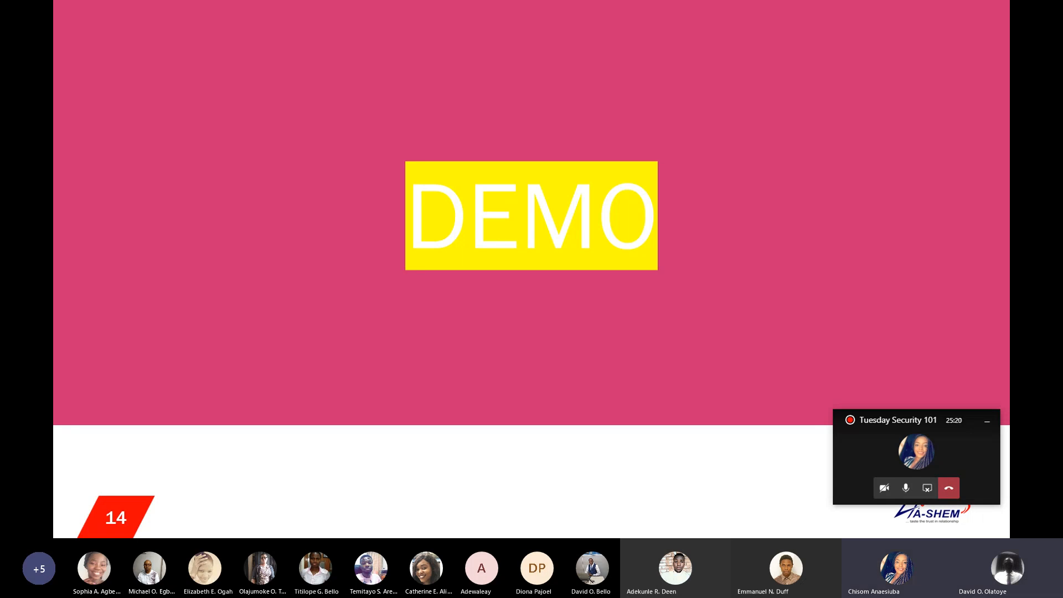
Step: Switch to the browser showing the McAfee MVISION sign-in page
key("super")
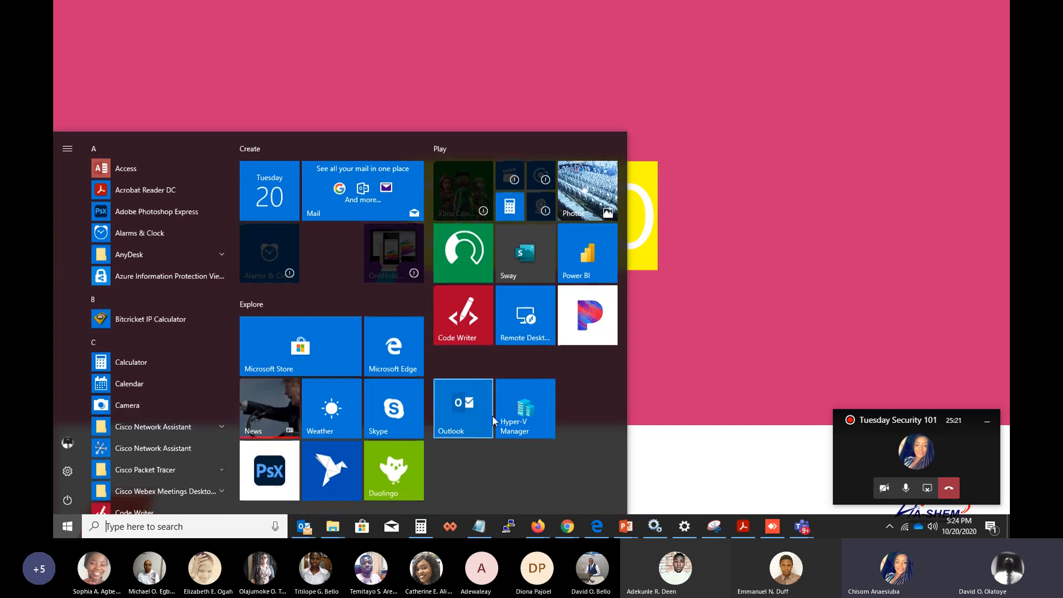
left_click(596, 526)
left_click(508, 215)
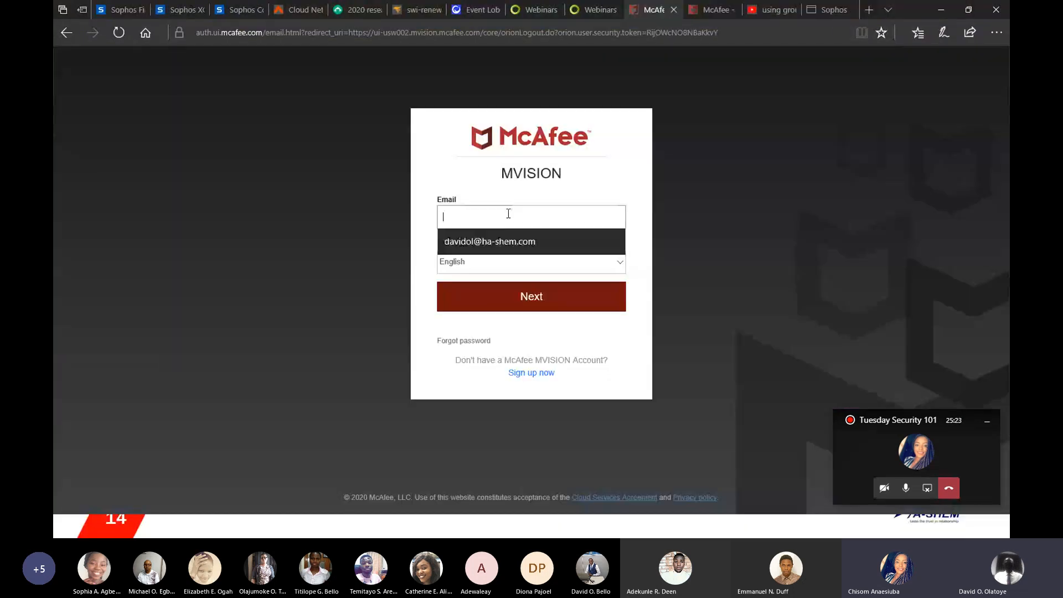
Step: Fill in the account e-mail from the suggestion and continue to the sign-in step
left_click(494, 242)
left_click(499, 270)
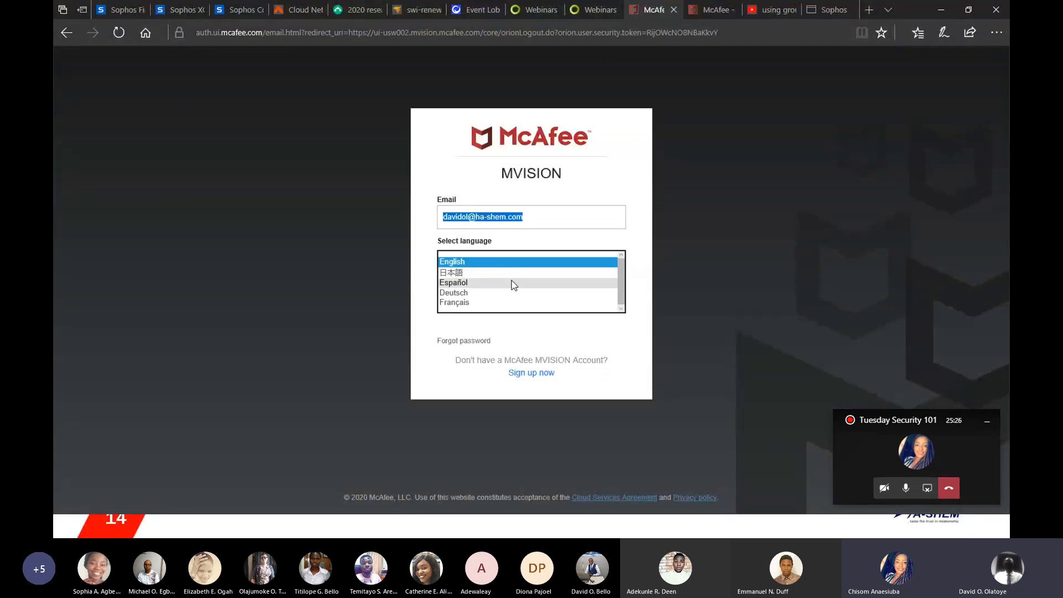
left_click(524, 304)
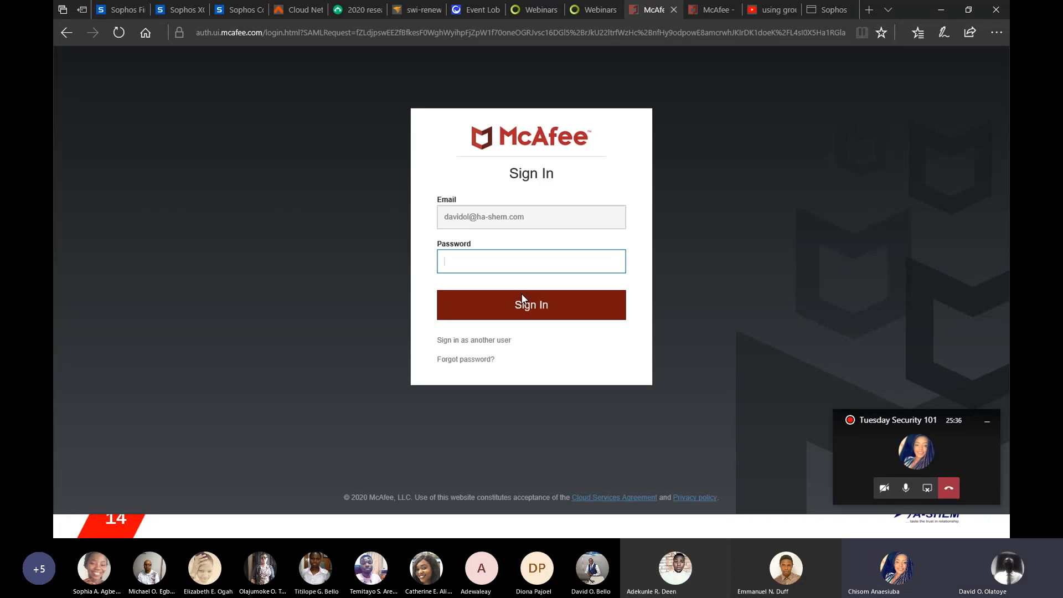
Step: Enter the account password and sign in to MVISION
type("•••••••")
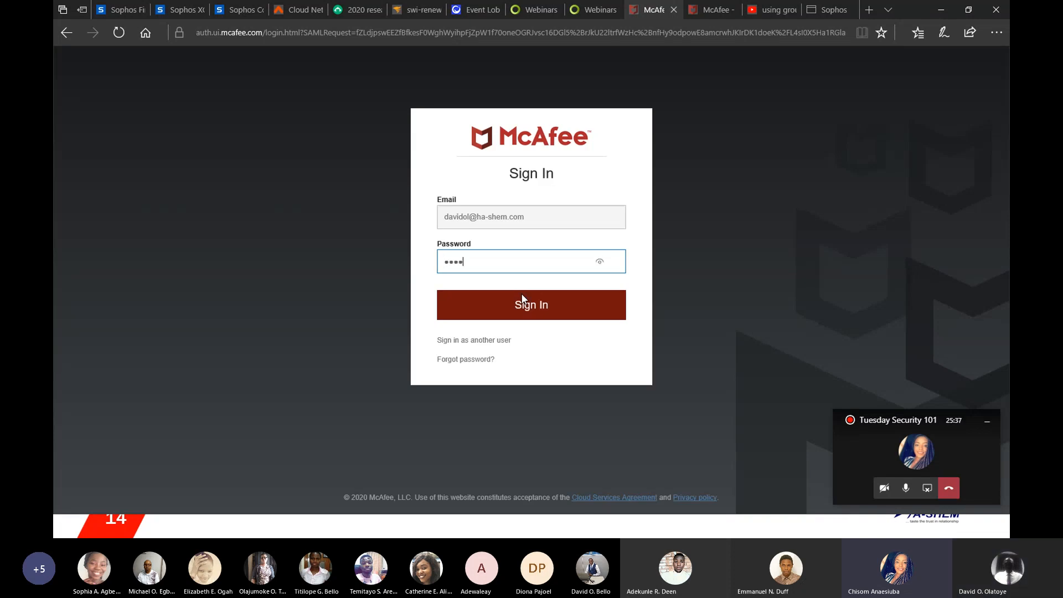
type("•••••••")
left_click(527, 308)
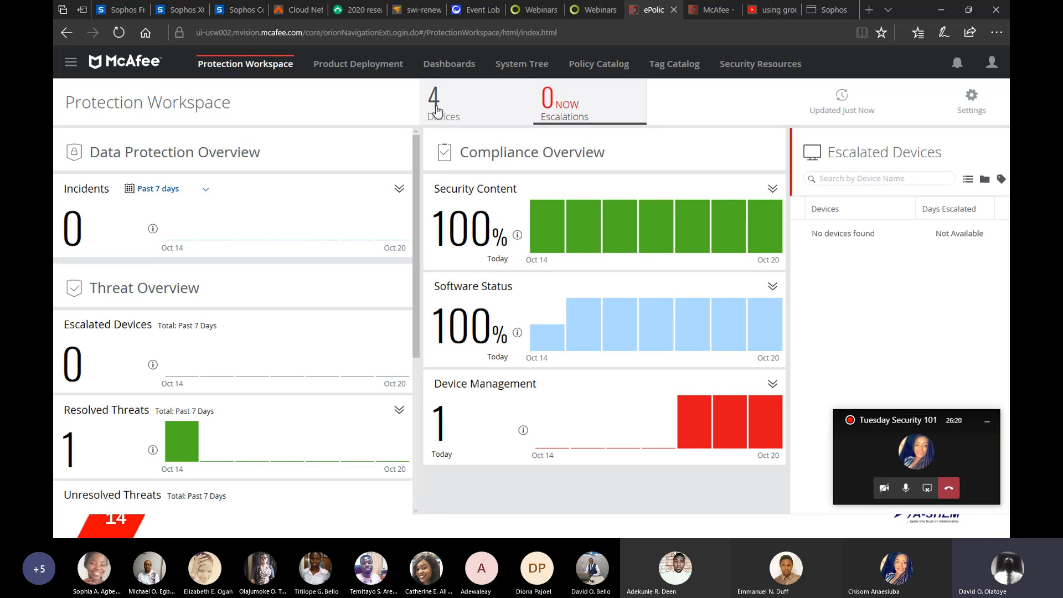
Step: Open Dashboards and review the Endpoint Security: Installation Status dashboard
left_click(440, 66)
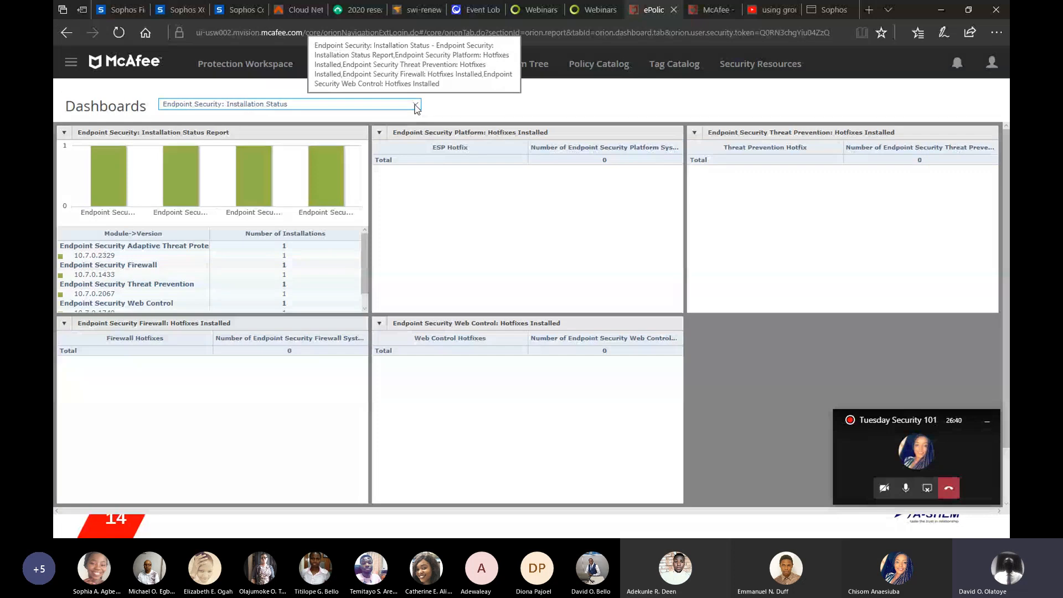
left_click(416, 105)
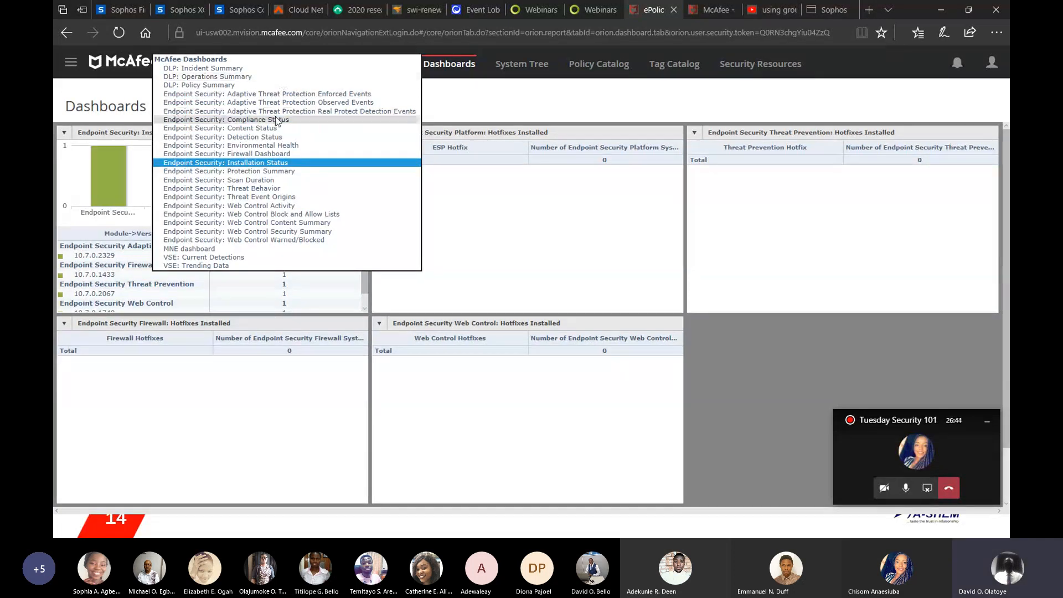
left_click(459, 103)
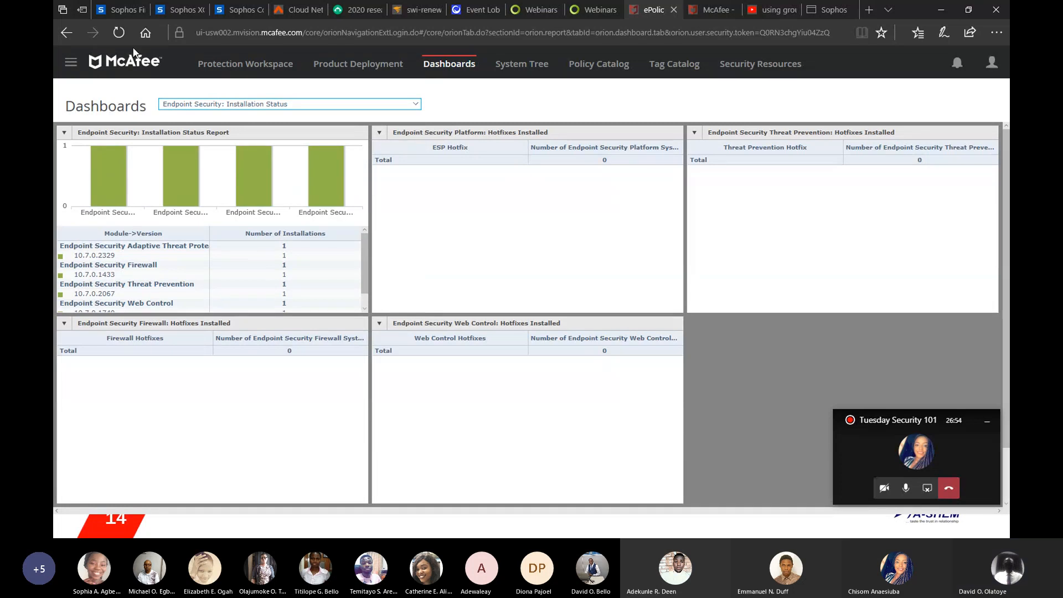
Step: Create a Windows deployment for My System Tree Group 4 with only McAfee Data Loss Prevention selected, save it, and close the installer dialog
left_click(72, 64)
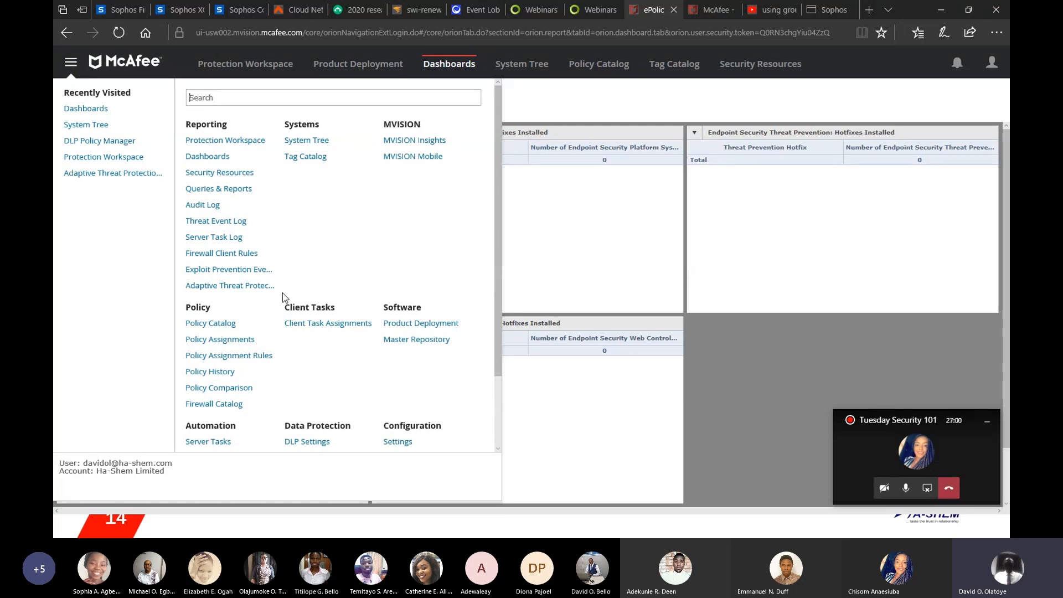
left_click_drag(497, 248, 500, 356)
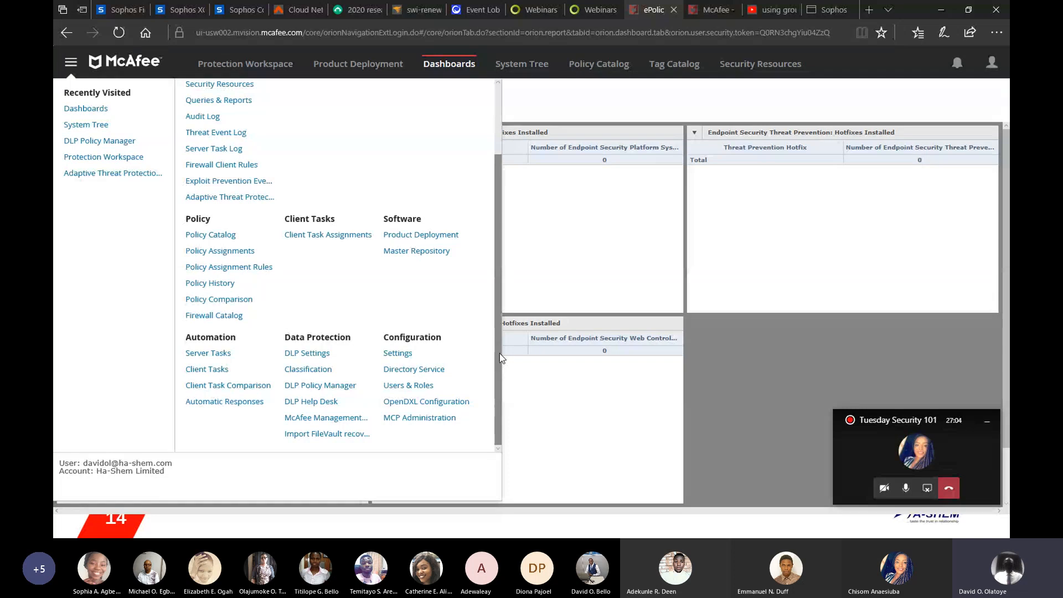
left_click(416, 237)
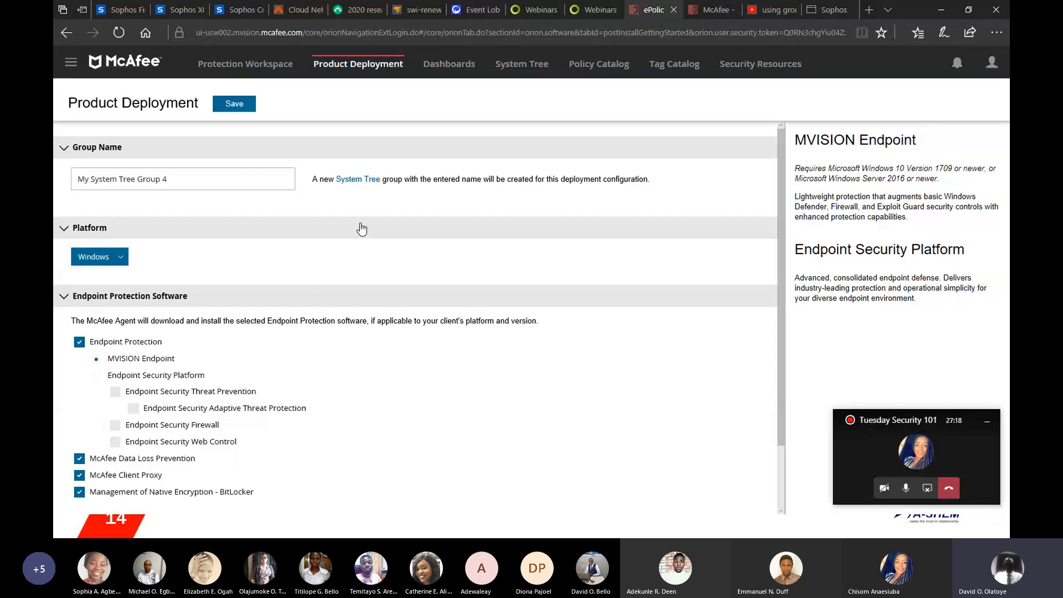
left_click(122, 263)
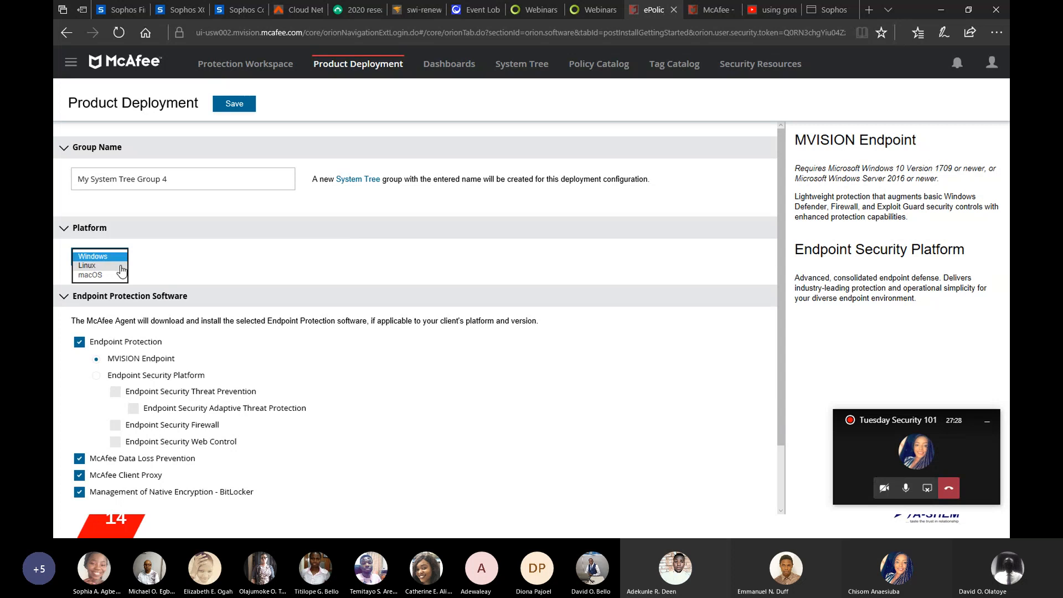
left_click(202, 260)
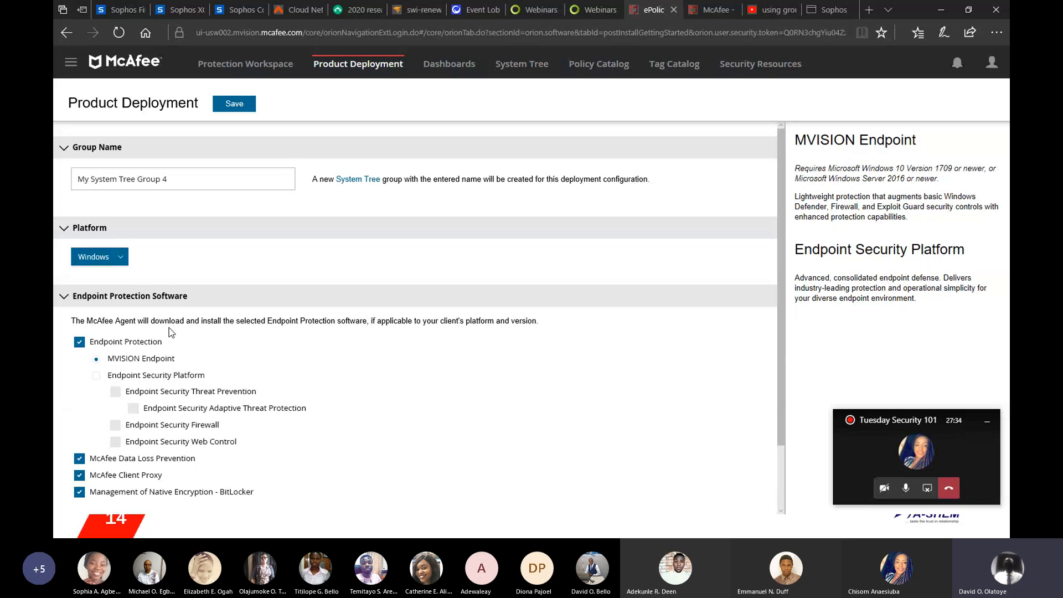
left_click(80, 343)
left_click(80, 476)
left_click(79, 491)
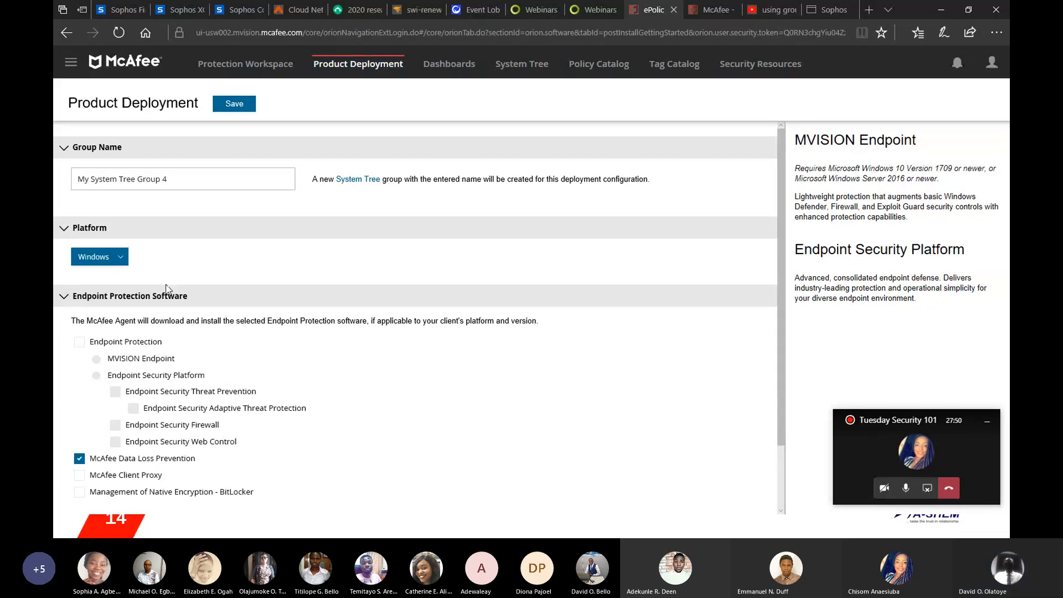
left_click(235, 105)
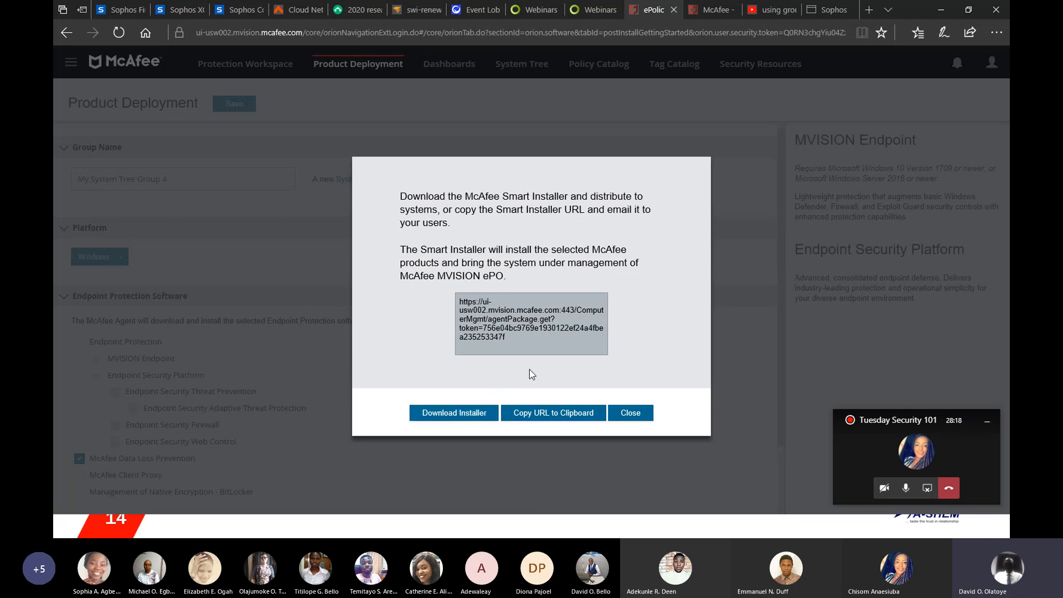
left_click(623, 413)
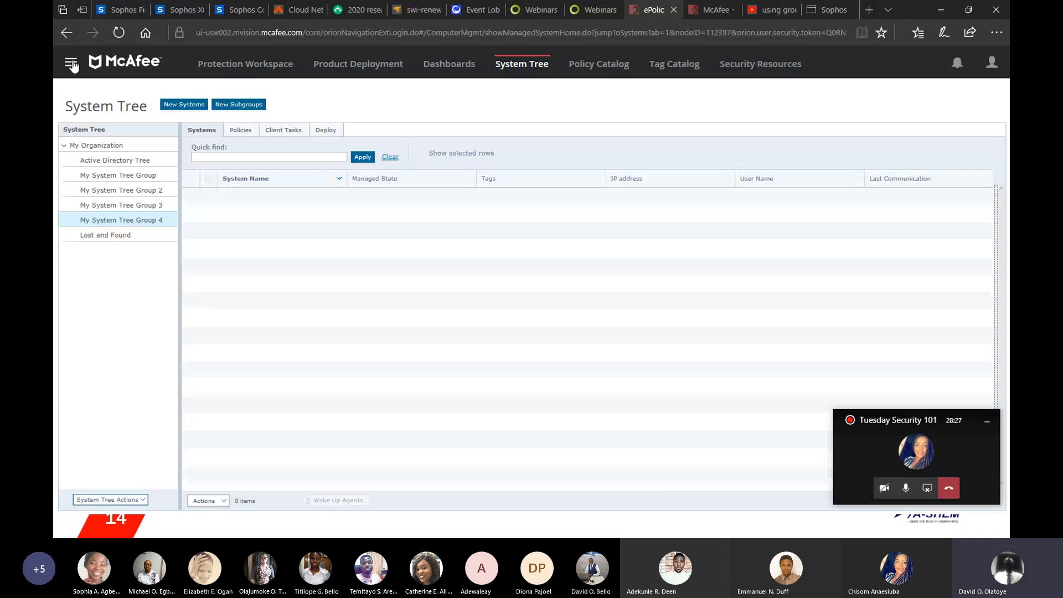
Step: Open Users & Roles, then open and cancel the Invite new user form
left_click(71, 63)
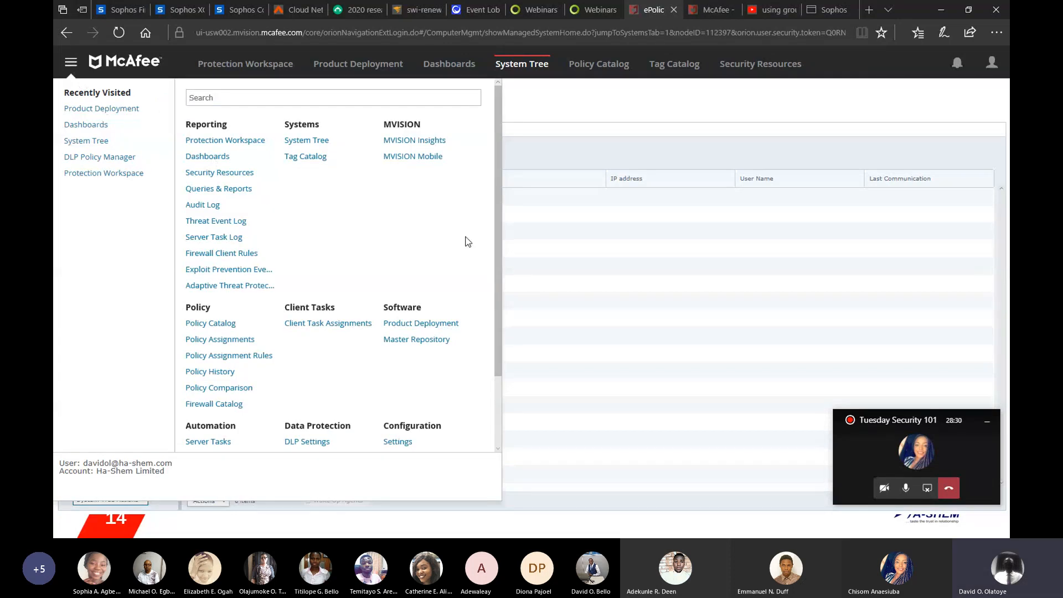
left_click_drag(497, 248, 496, 336)
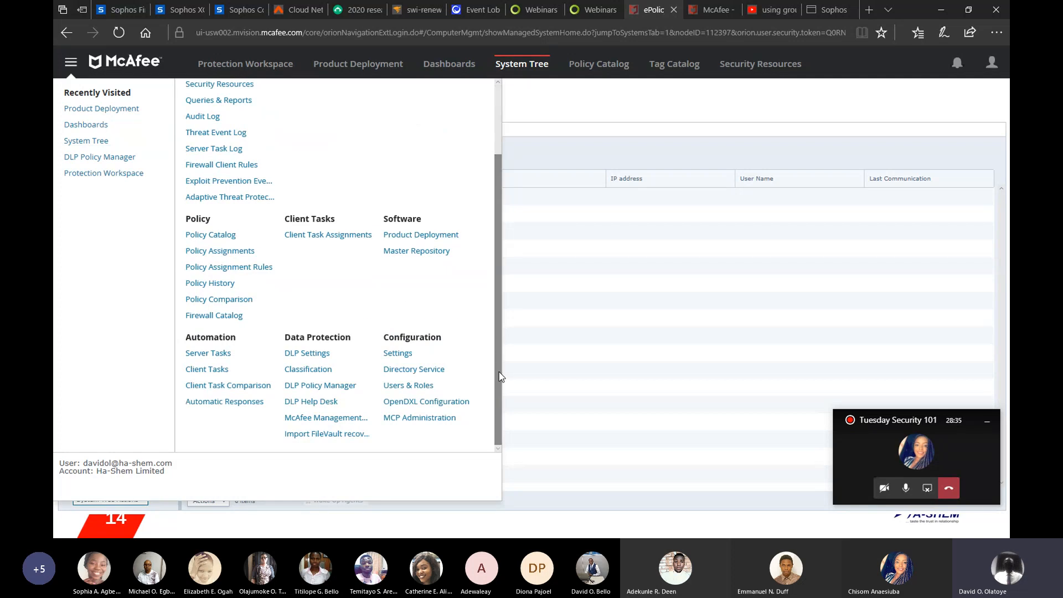
left_click(427, 386)
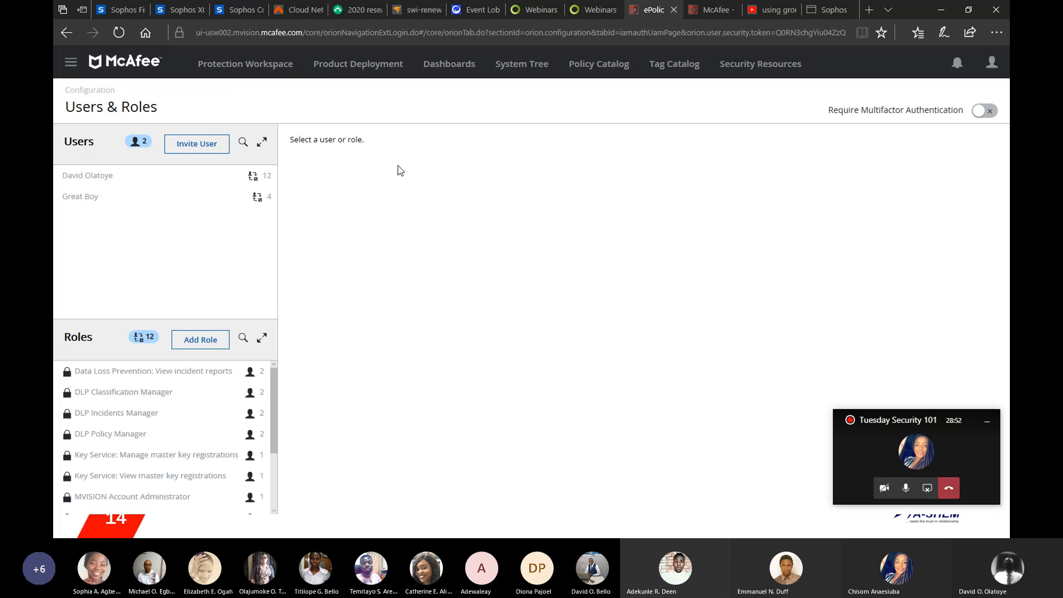
left_click(206, 145)
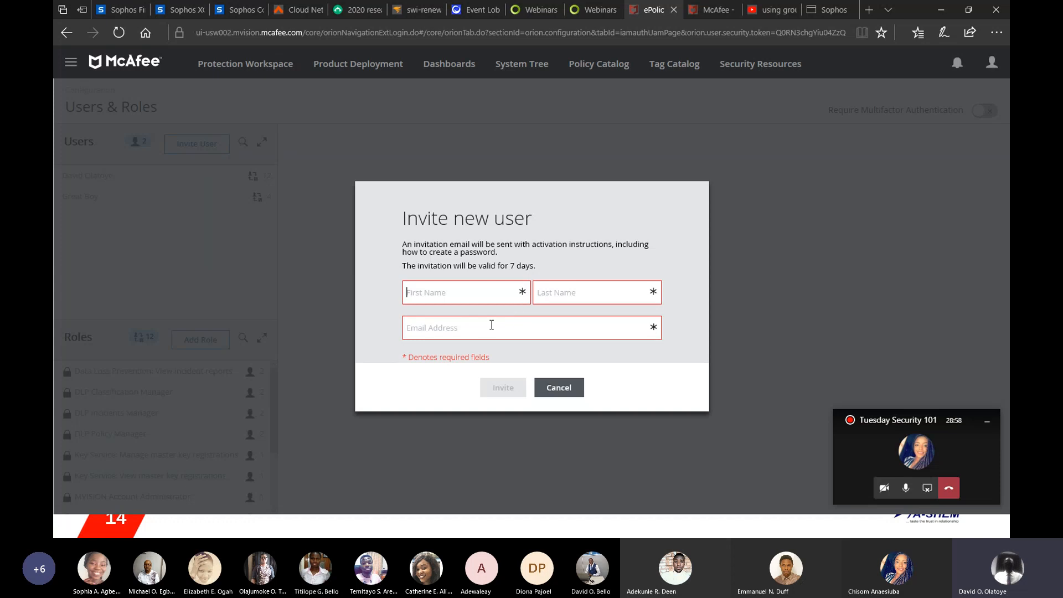
left_click(558, 388)
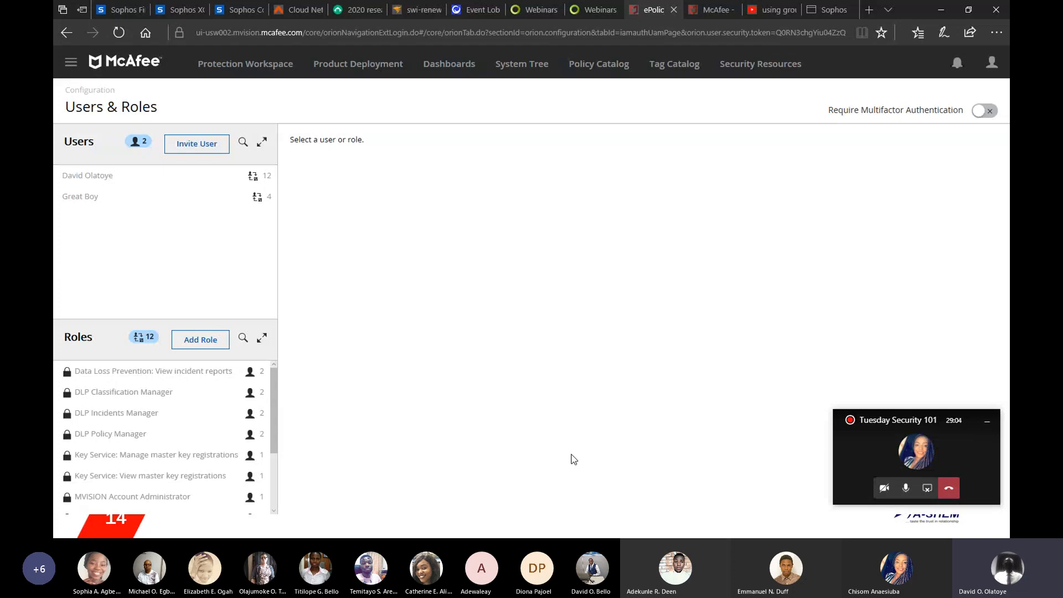
Step: Switch to the Outlook mailbox to view the McAfee account activation e-mail, then return to the console
key("super")
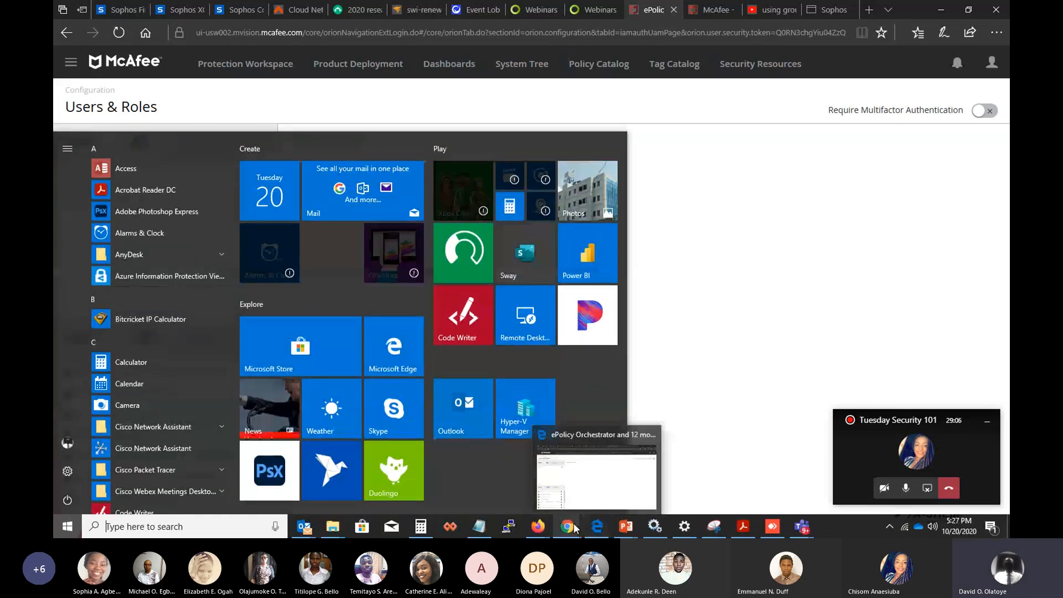
mouse_move(569, 528)
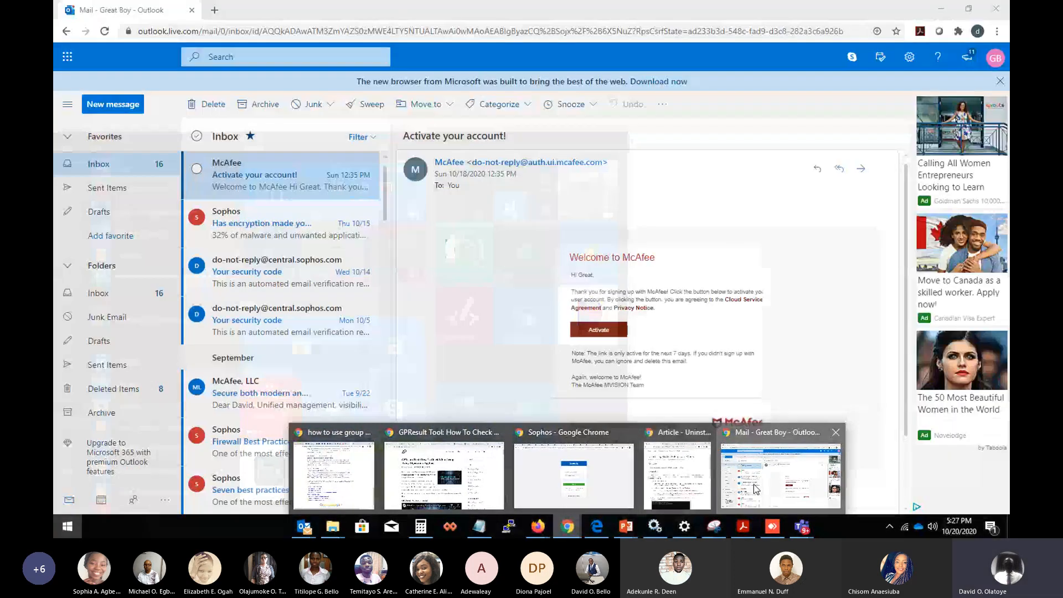
left_click(778, 475)
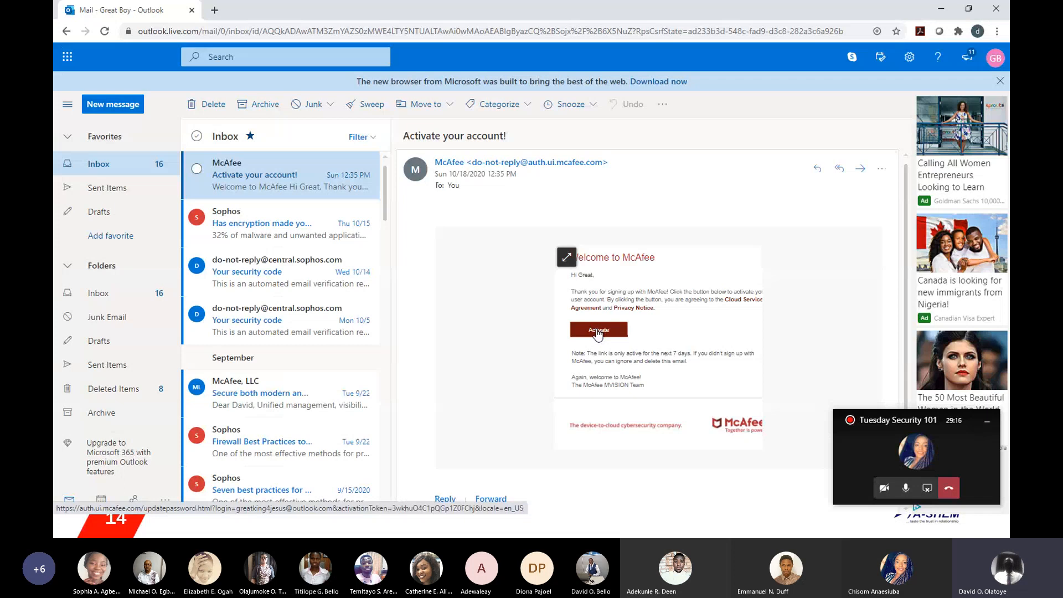
key("super")
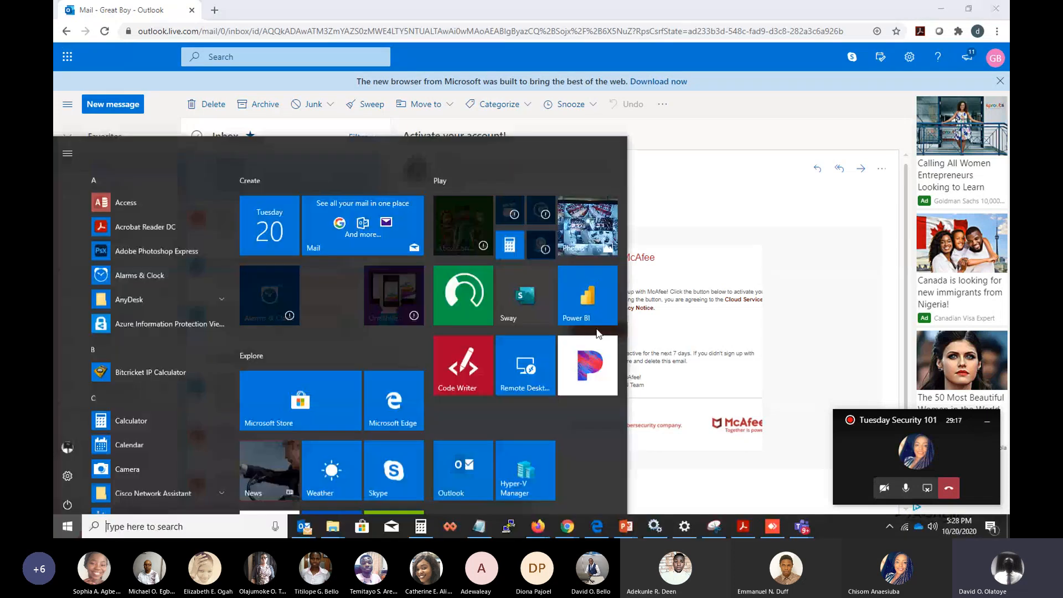
left_click(596, 525)
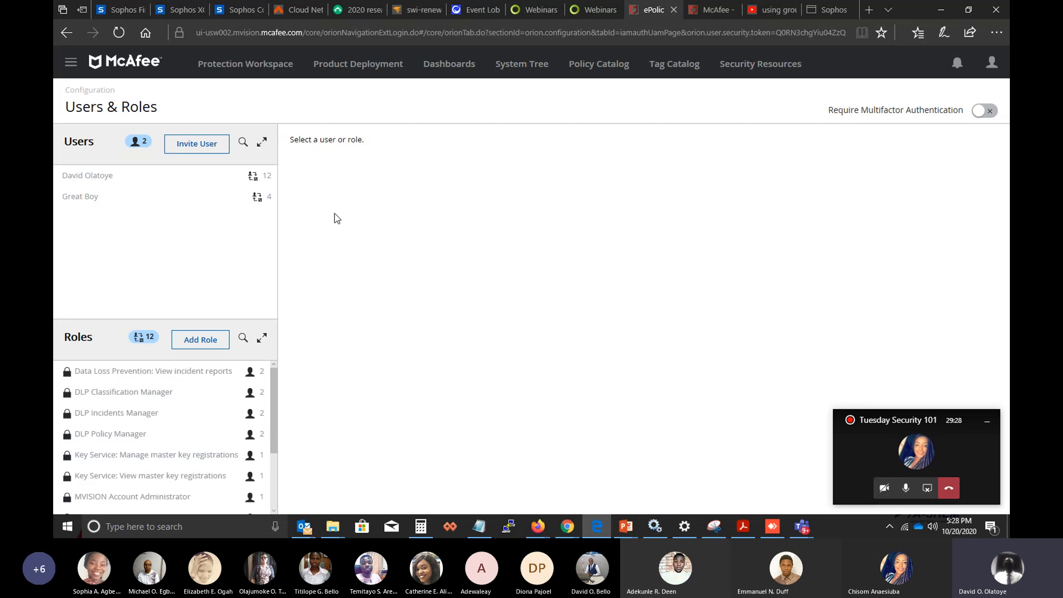
left_click(204, 345)
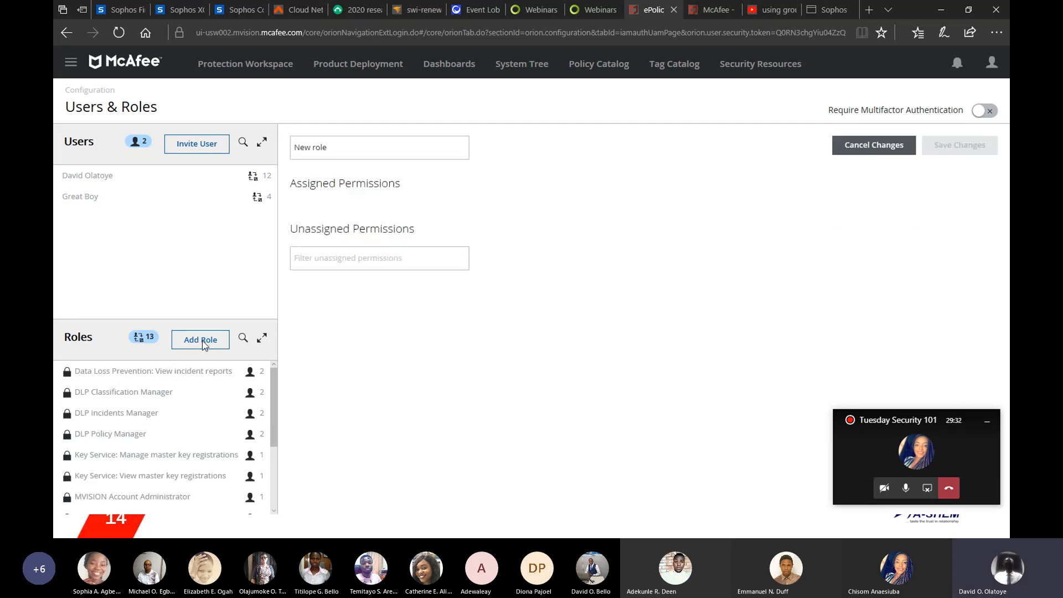
right_click(191, 314)
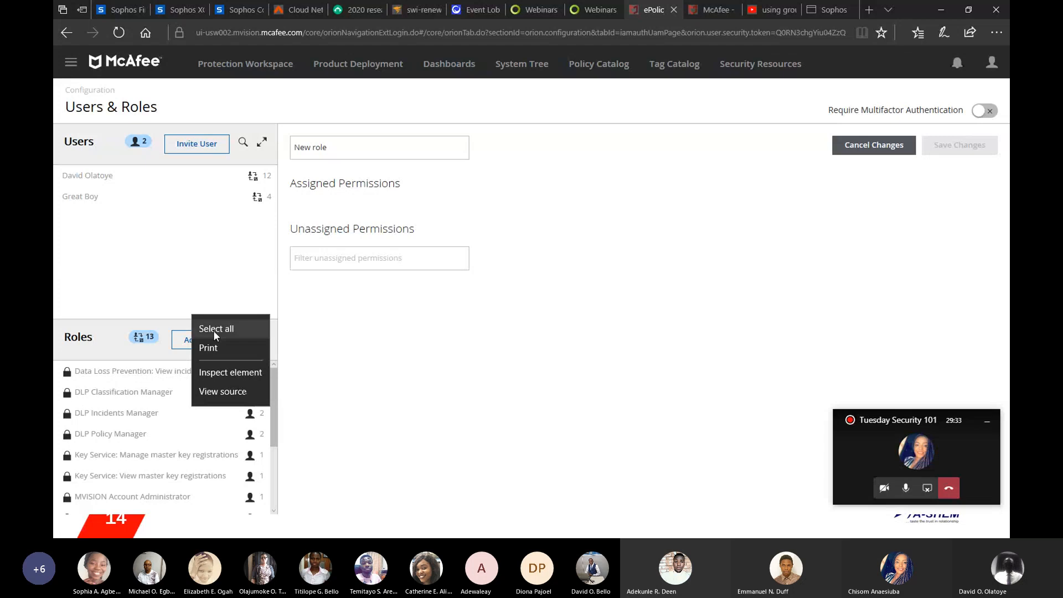
left_click(298, 336)
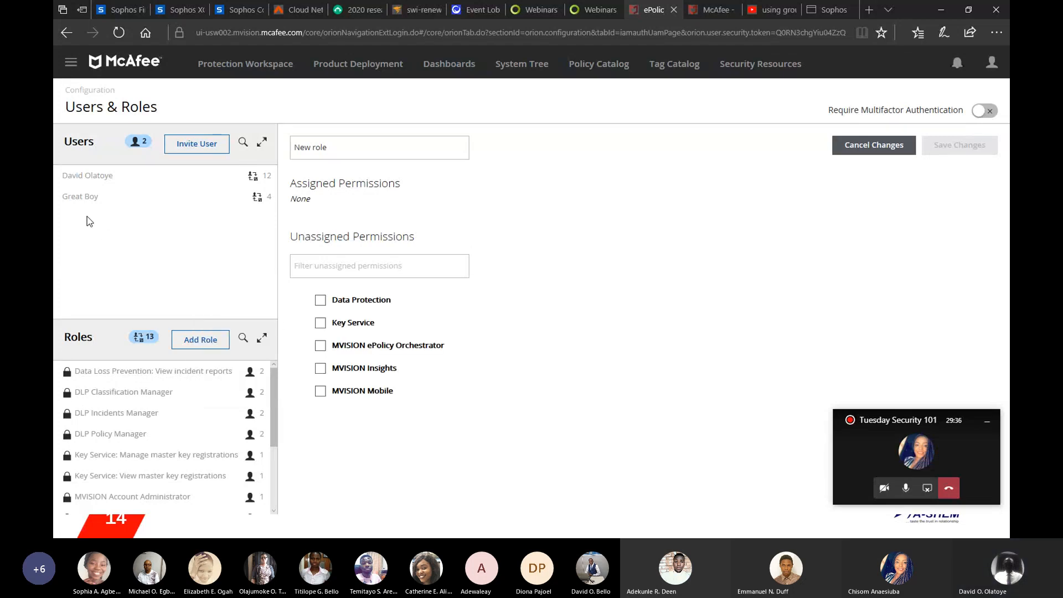
Step: Open the second user's details, discarding the unsaved new role
left_click(74, 202)
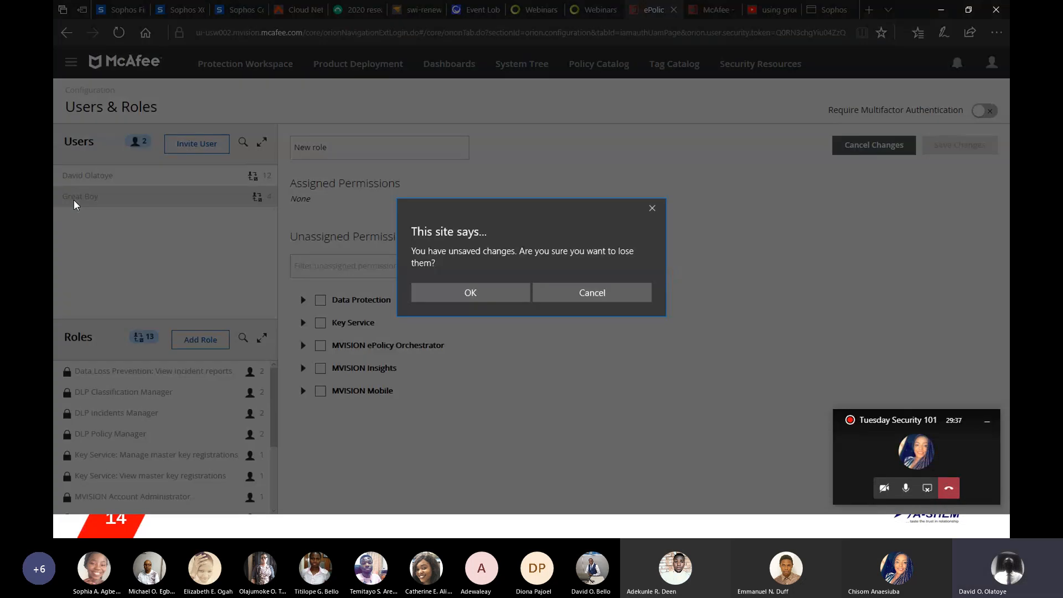
left_click(432, 298)
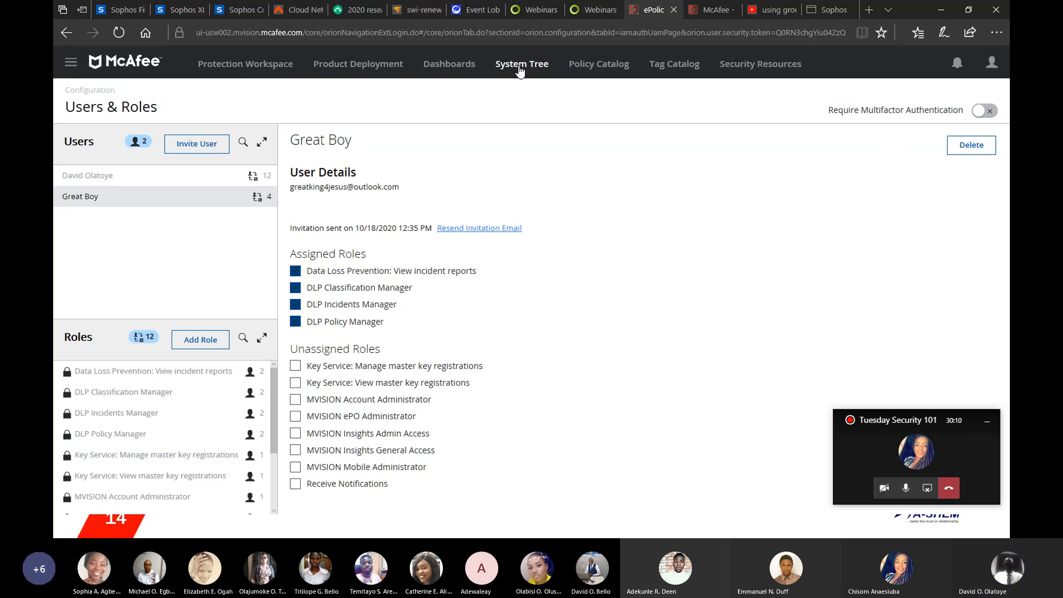
Step: Browse the System Tree to view systems in My System Tree Group 3 and My Organization
left_click(519, 64)
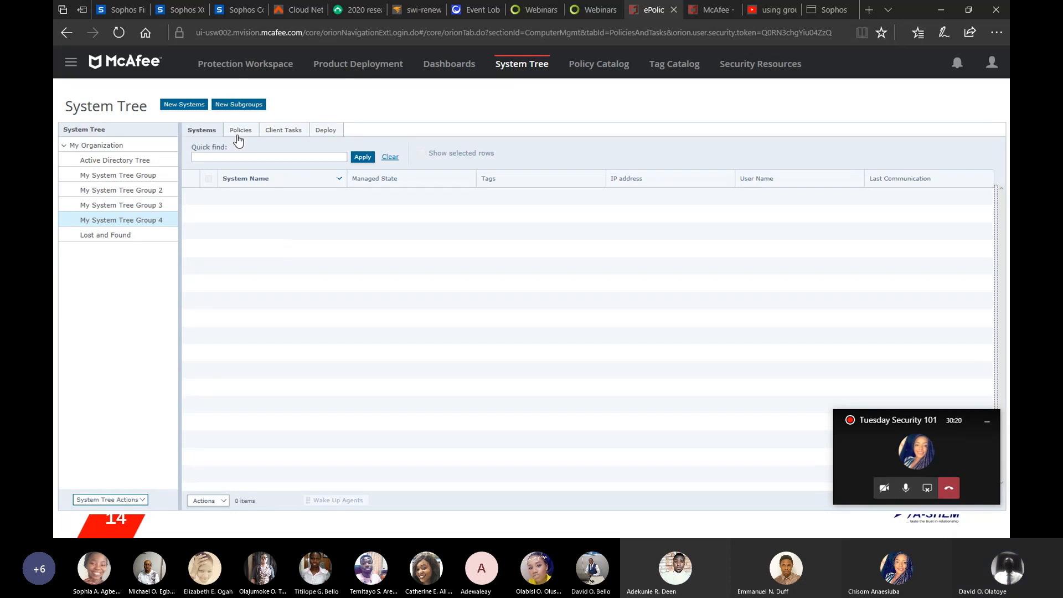
left_click(126, 211)
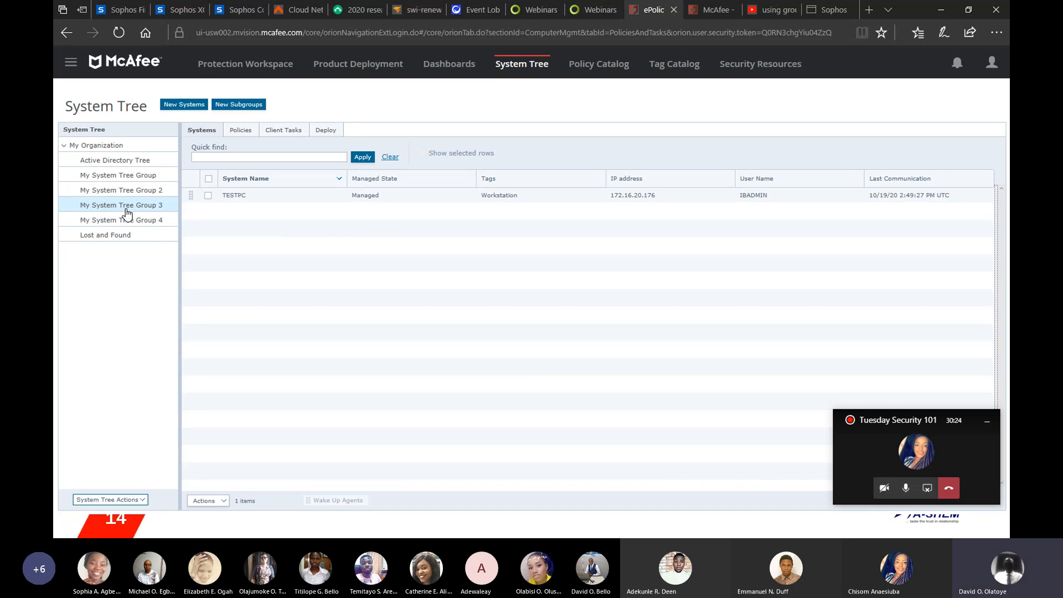
left_click(102, 146)
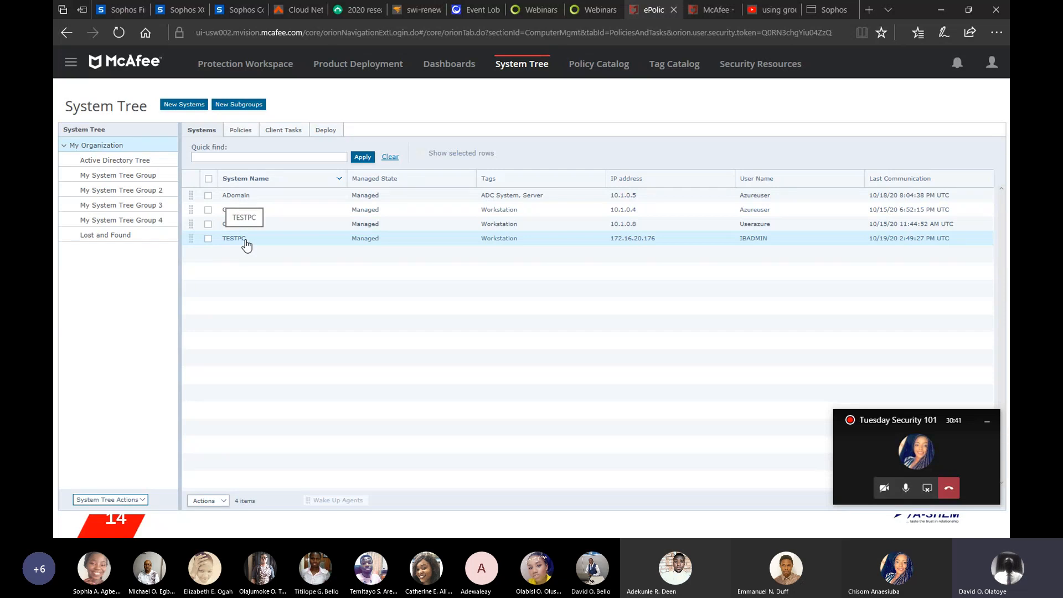
Step: Open the TESTPC system's details and scroll through its system properties
left_click(208, 238)
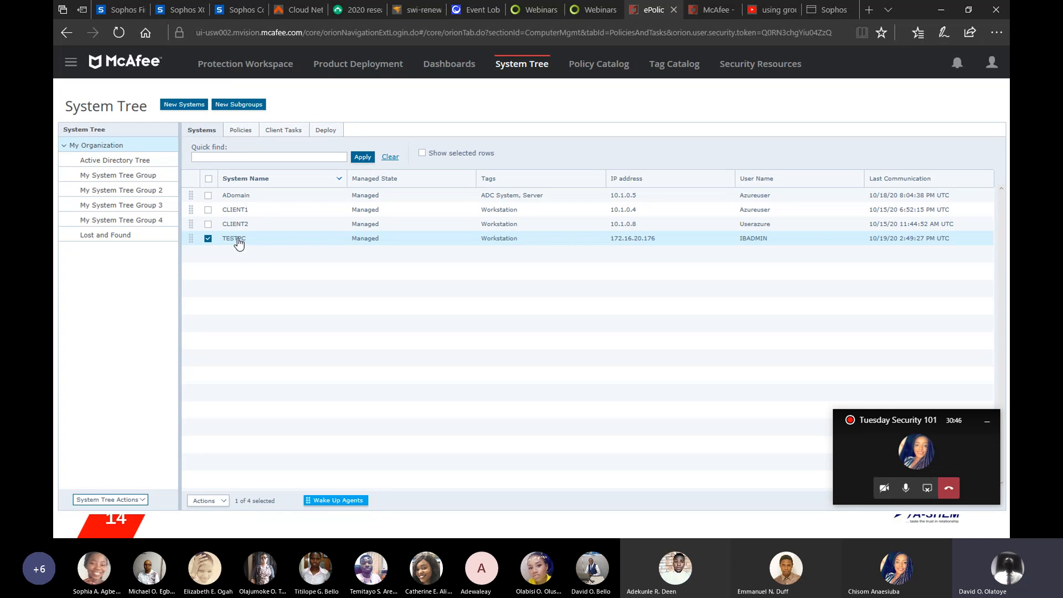
left_click(237, 238)
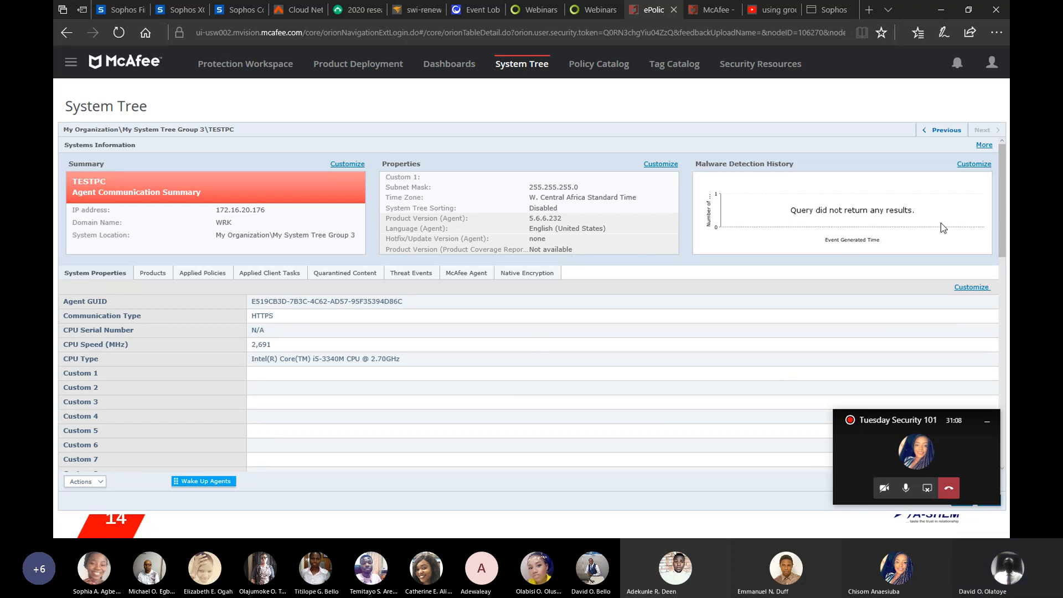
left_click_drag(1005, 173, 1005, 290)
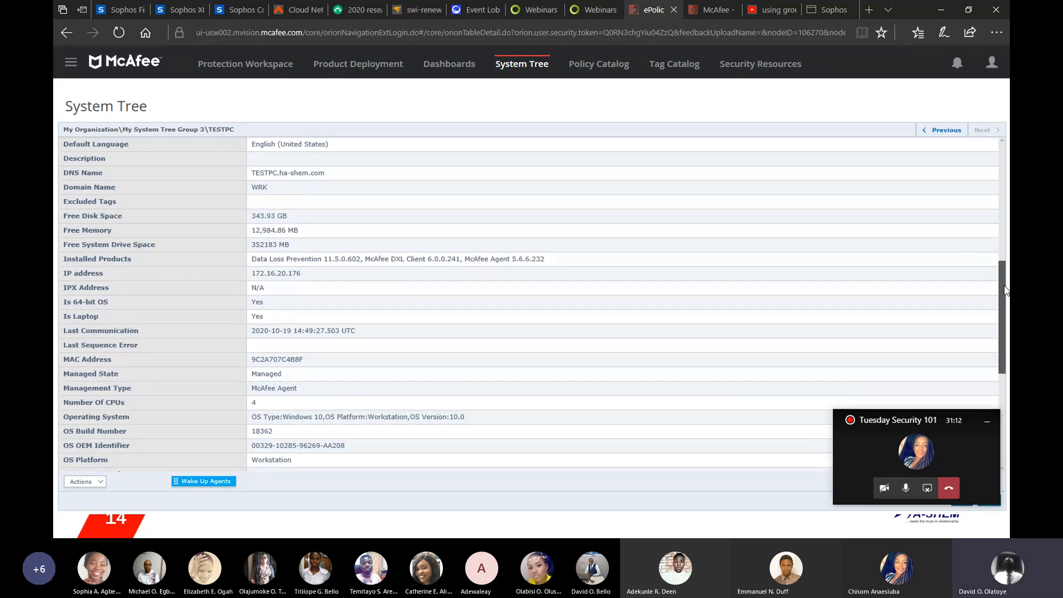
left_click_drag(1005, 290, 1006, 284)
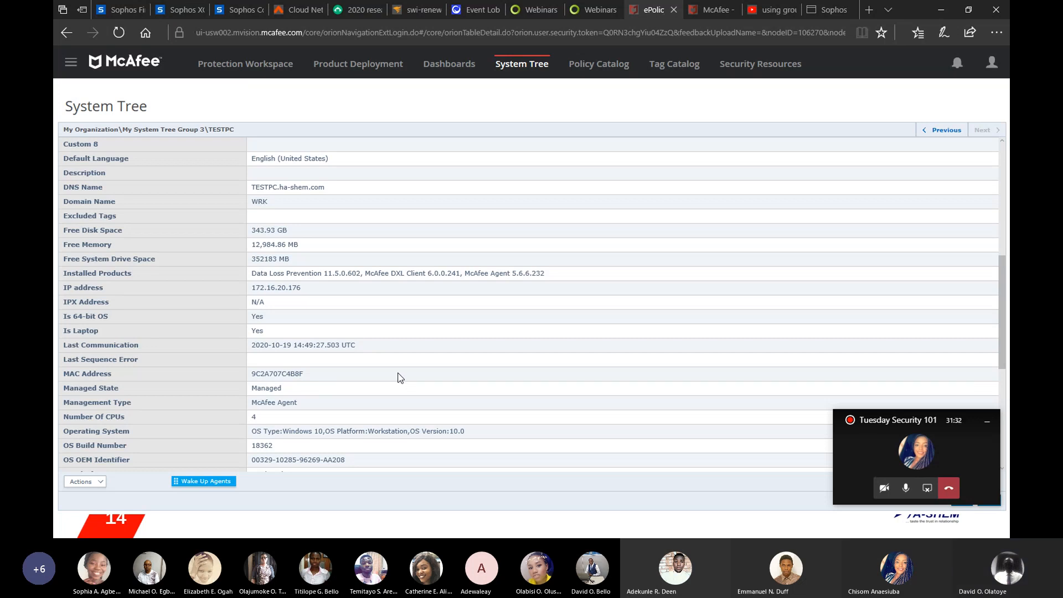
left_click(1003, 171)
left_click(1001, 148)
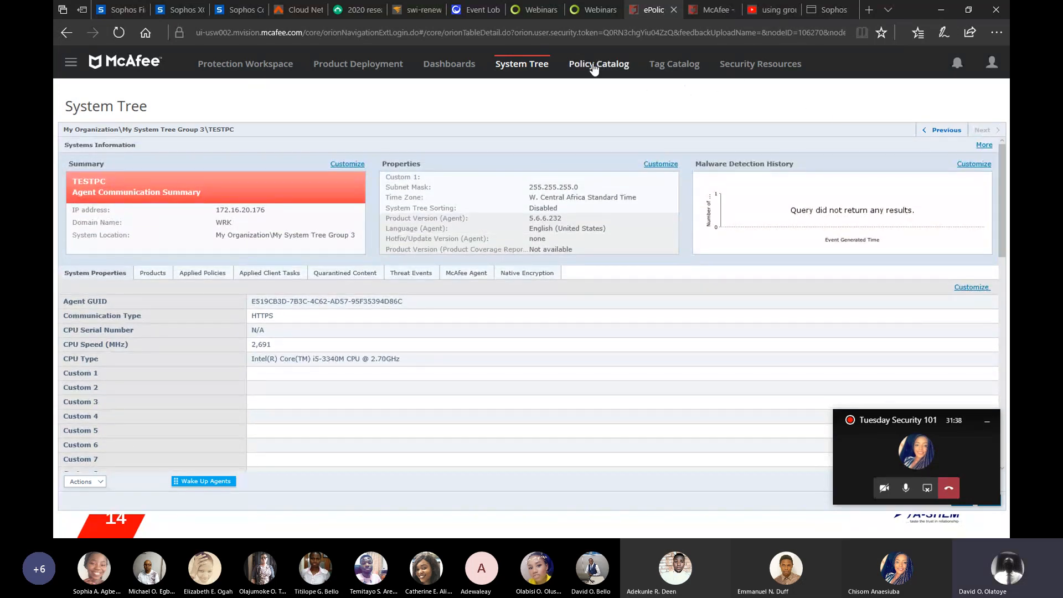
Step: Go to the DLP Policy Manager and open the Block USB rule set
left_click(70, 64)
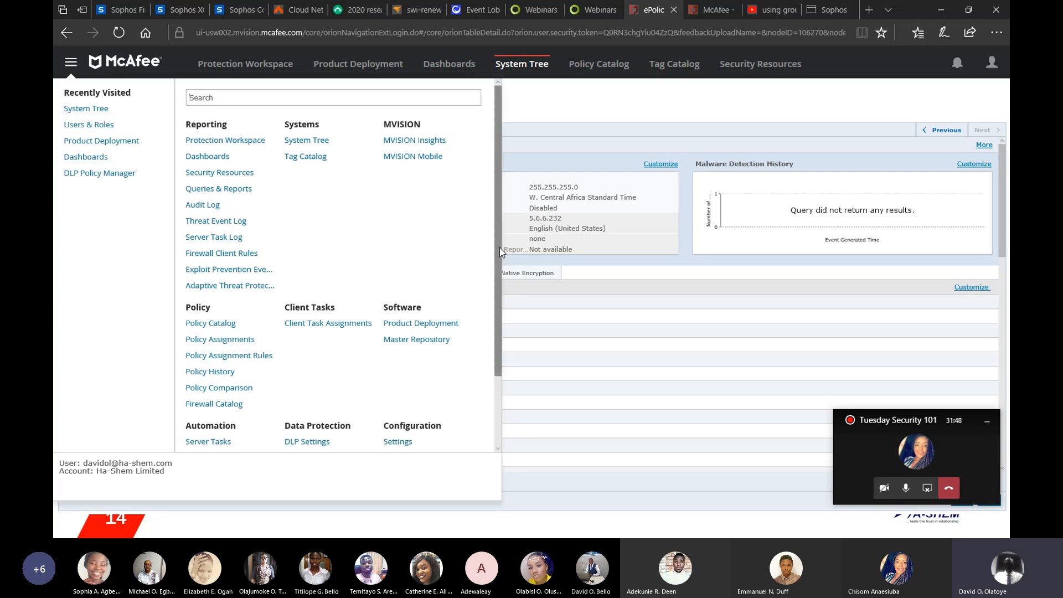
scroll(497, 304, "down", 1)
scroll(498, 303, "down", 1)
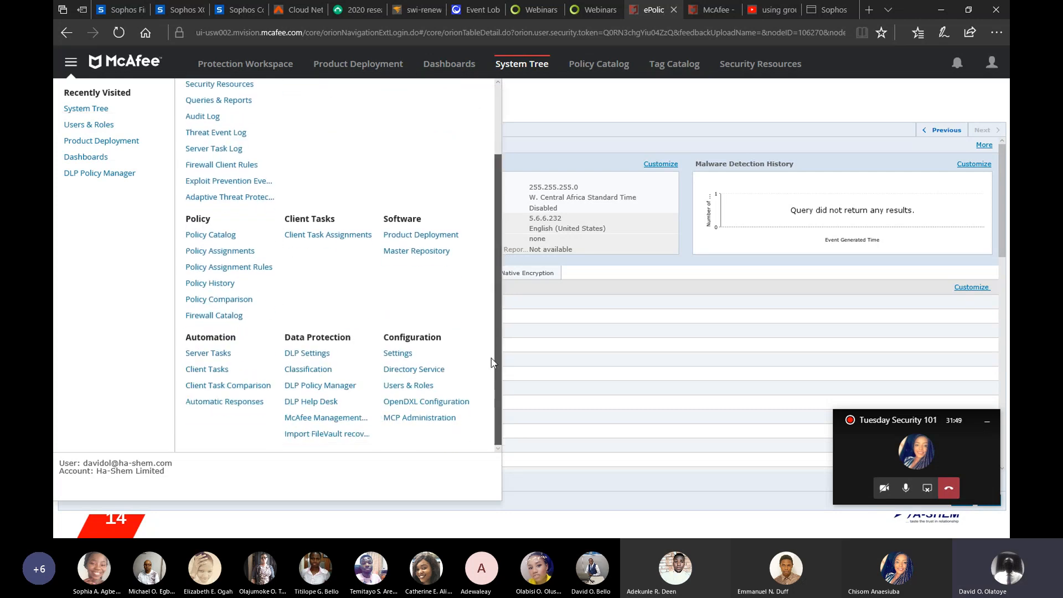
left_click(312, 385)
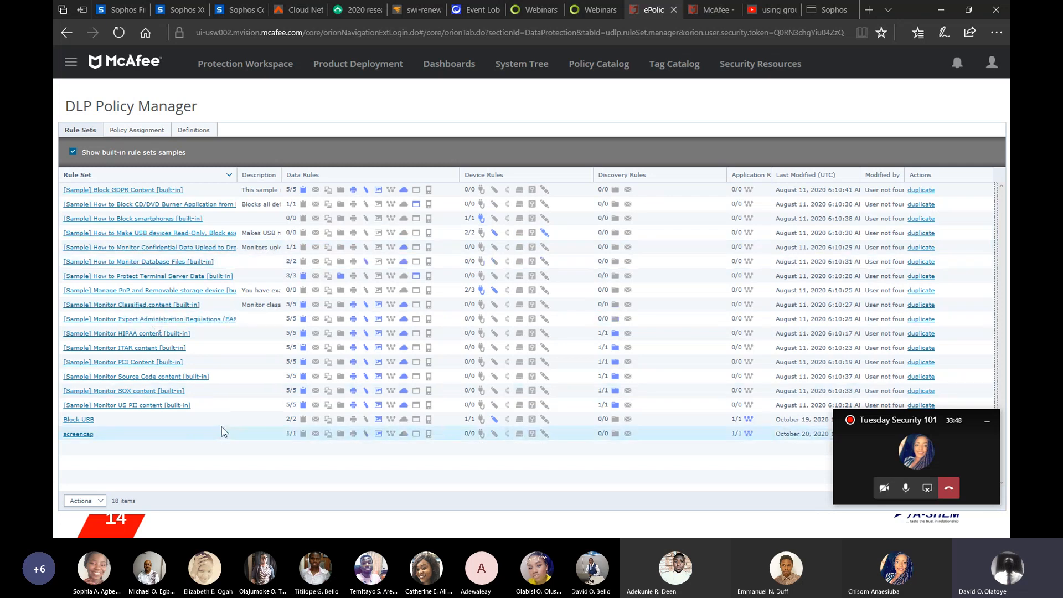
left_click(82, 423)
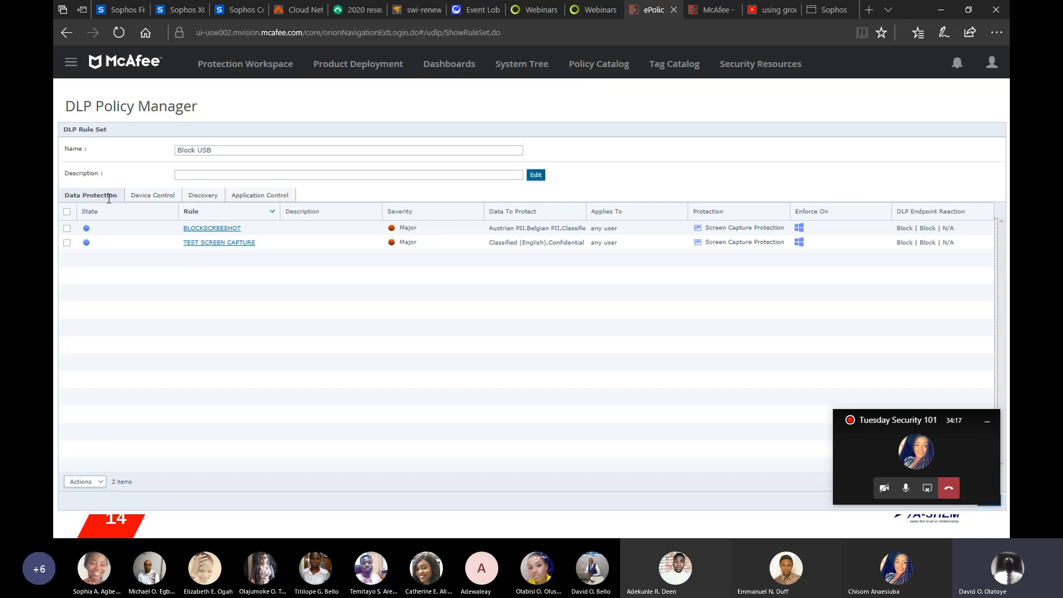
left_click(100, 483)
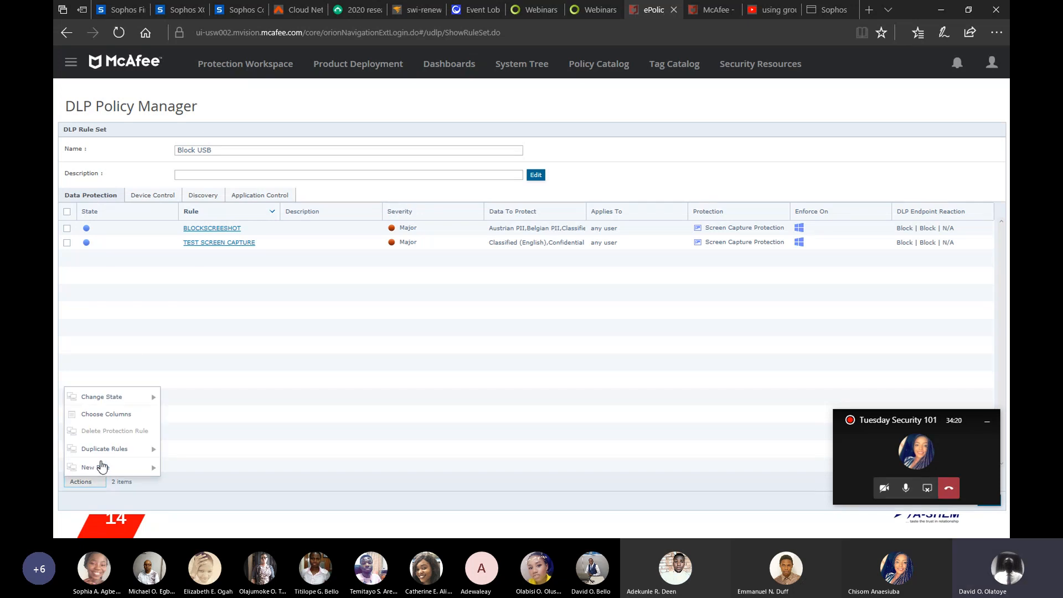
mouse_move(150, 456)
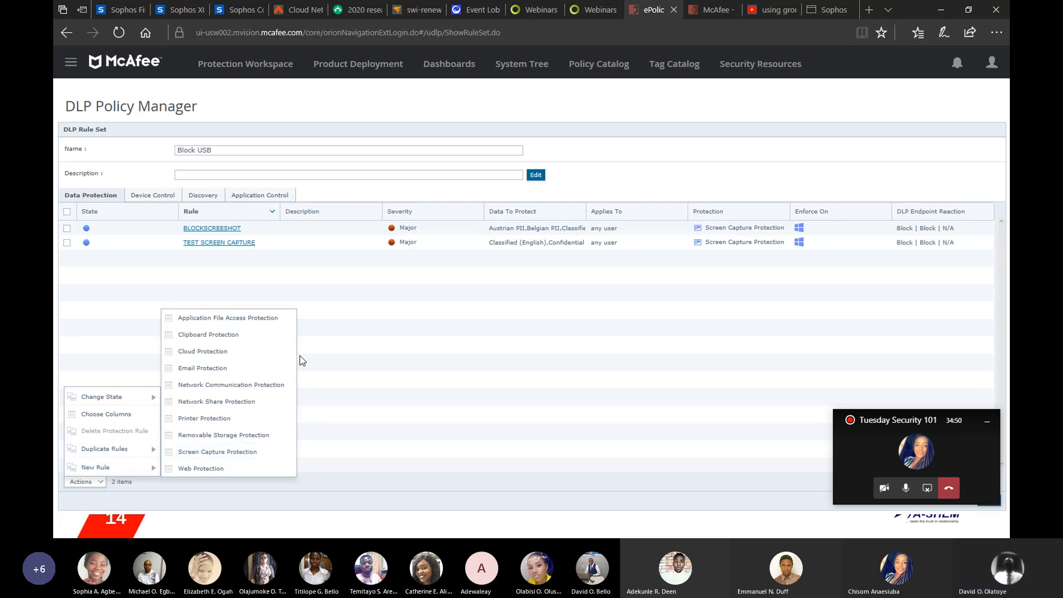
left_click(319, 324)
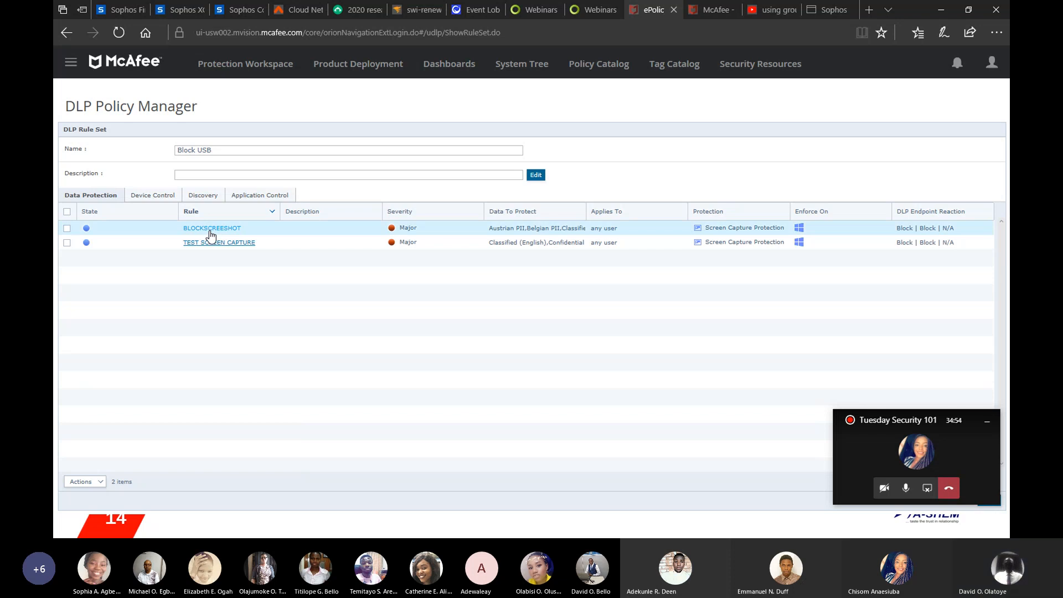
Step: Start a new Removable Storage Protection rule in the Block USB rule set
left_click(101, 484)
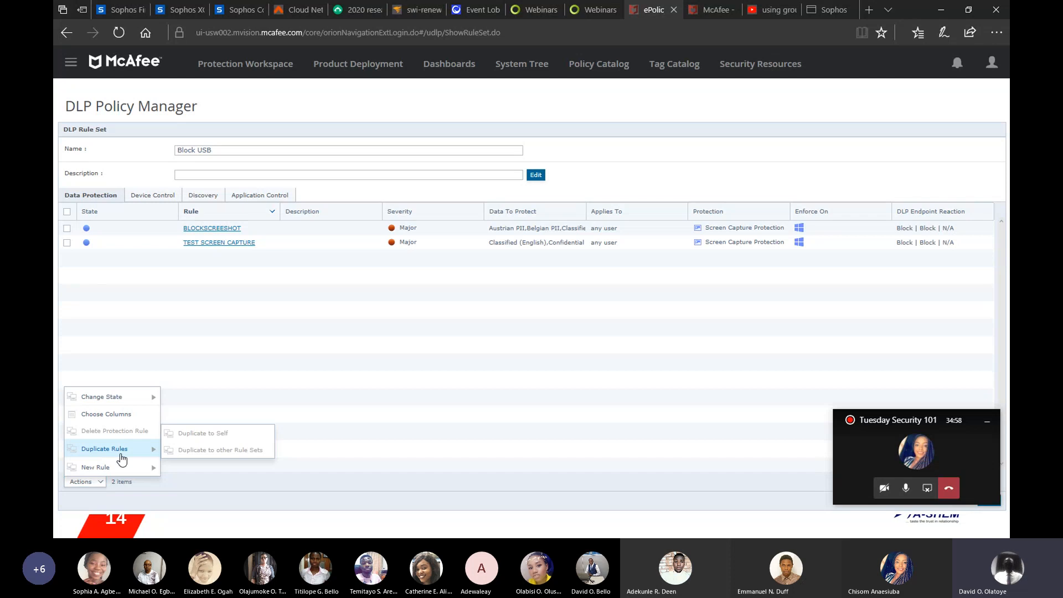
mouse_move(139, 467)
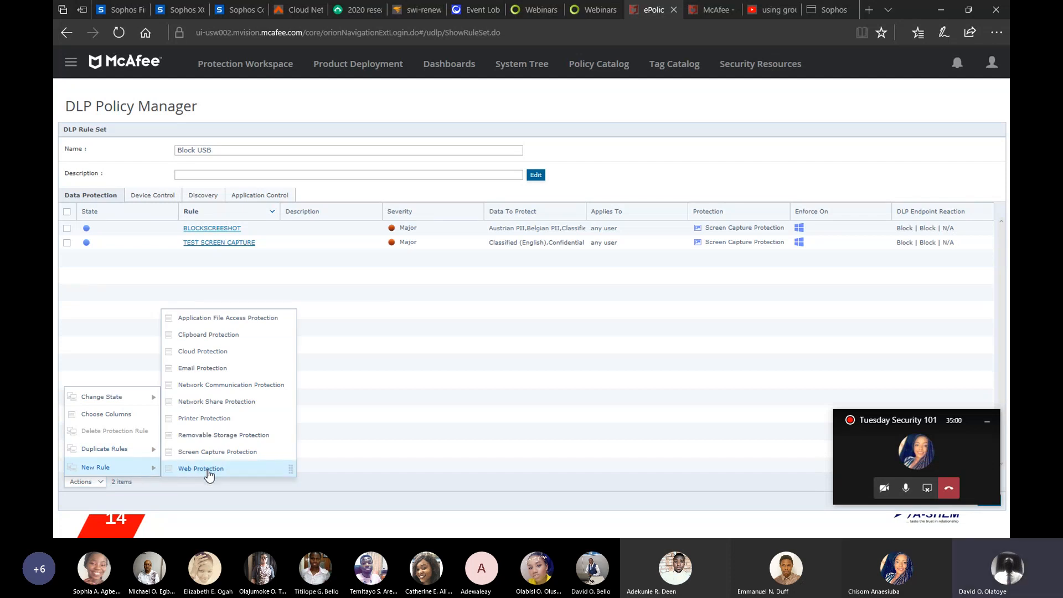
left_click(207, 436)
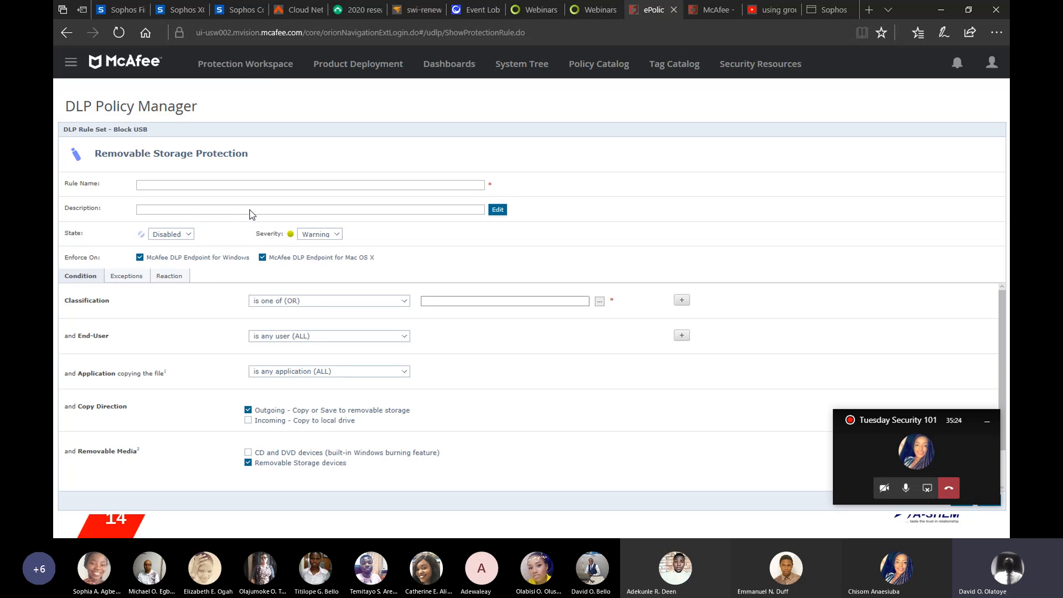
left_click(188, 234)
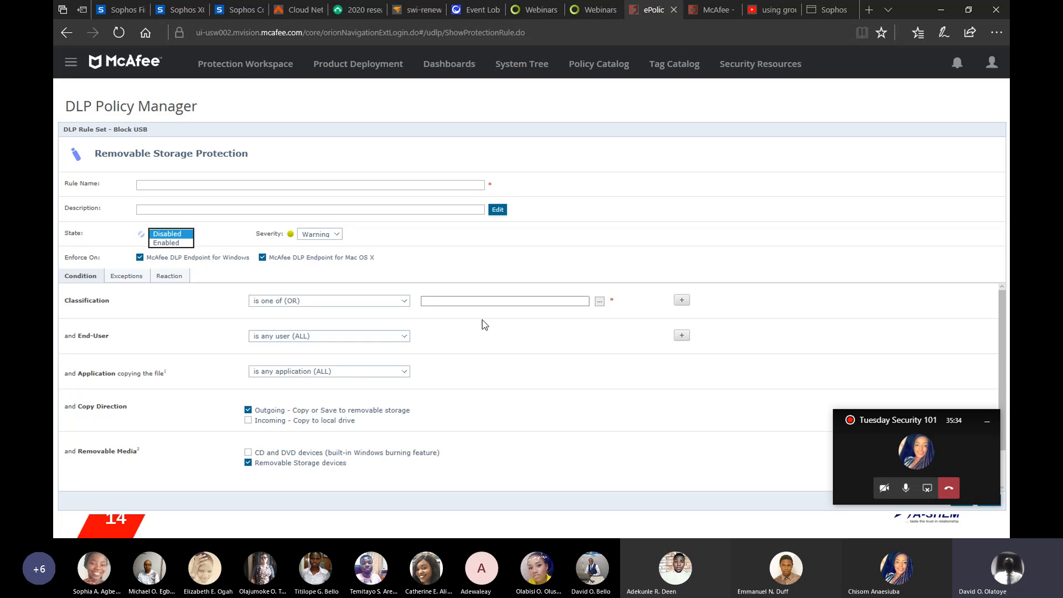
left_click(598, 303)
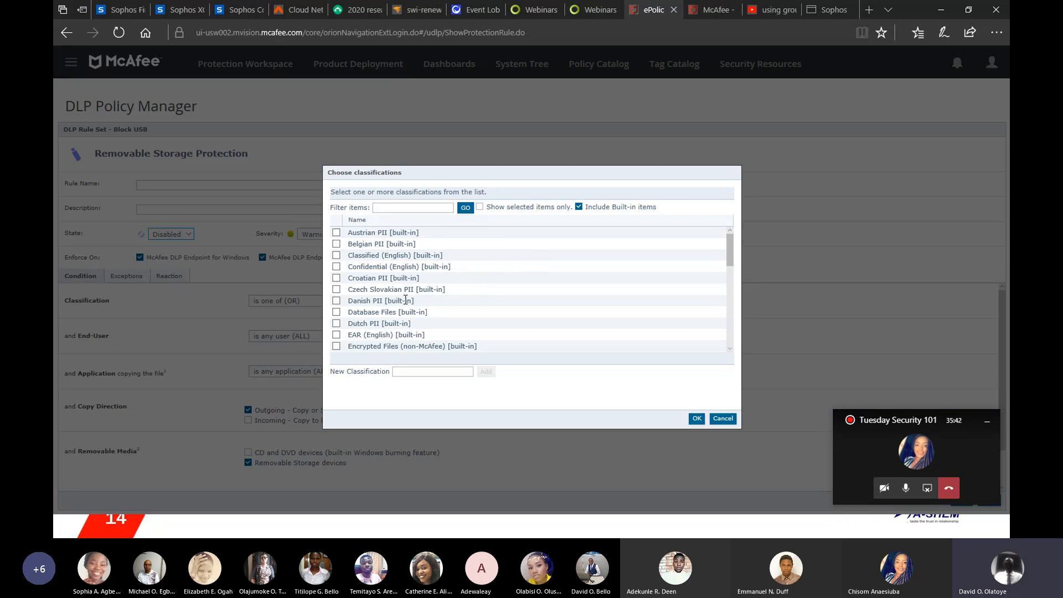
left_click(722, 418)
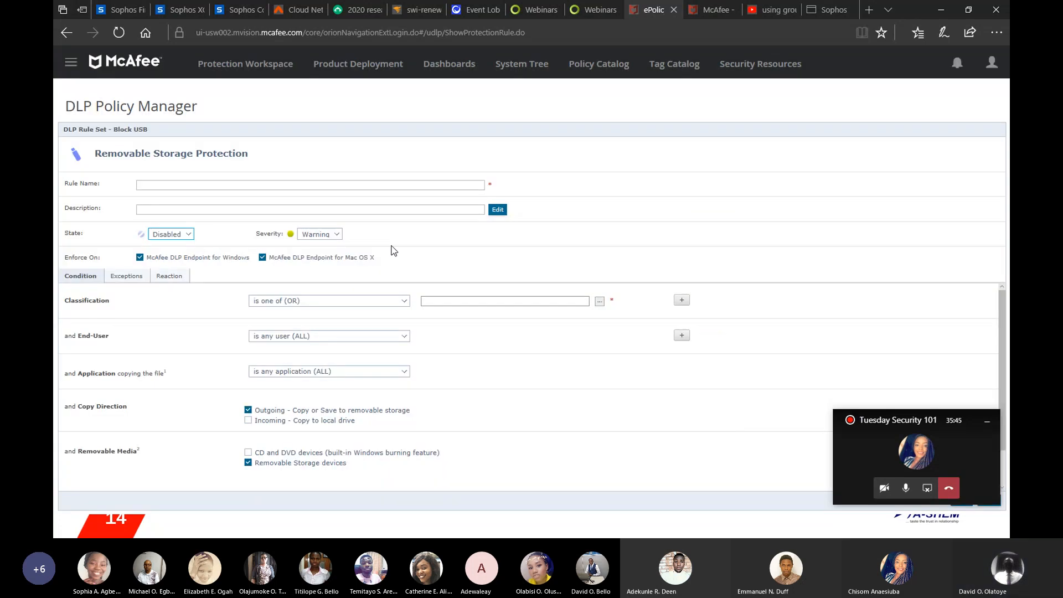
left_click(169, 276)
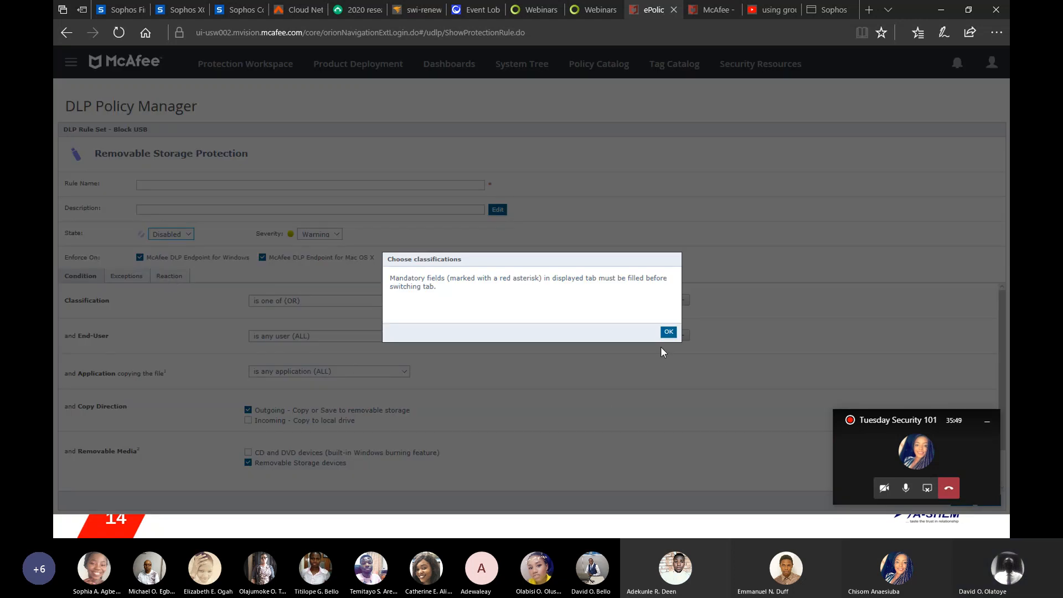
left_click(666, 332)
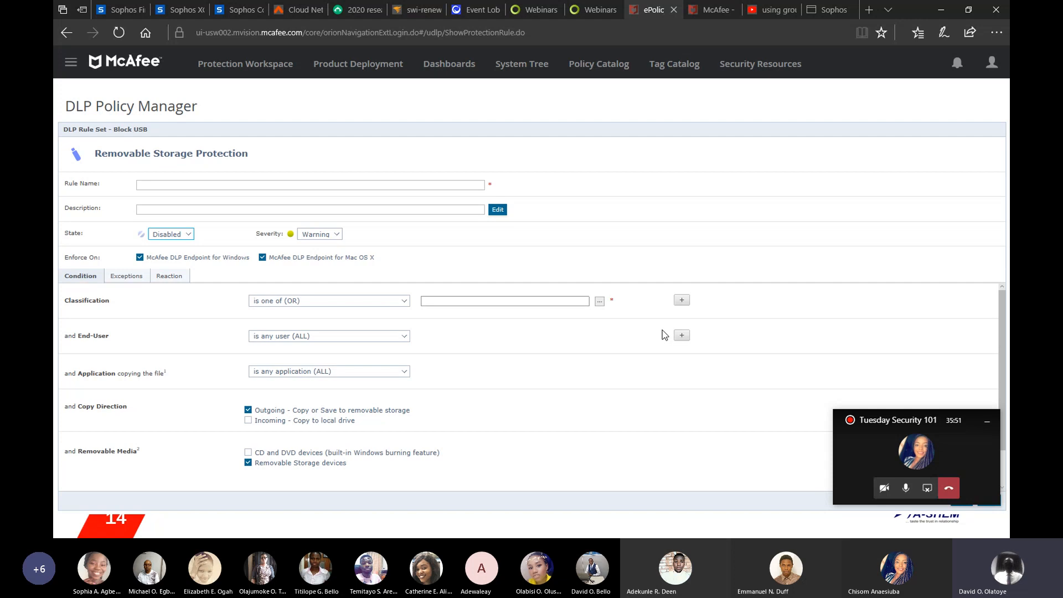
Step: Set the rule's classification condition to Czech Slovakian PII
left_click(600, 301)
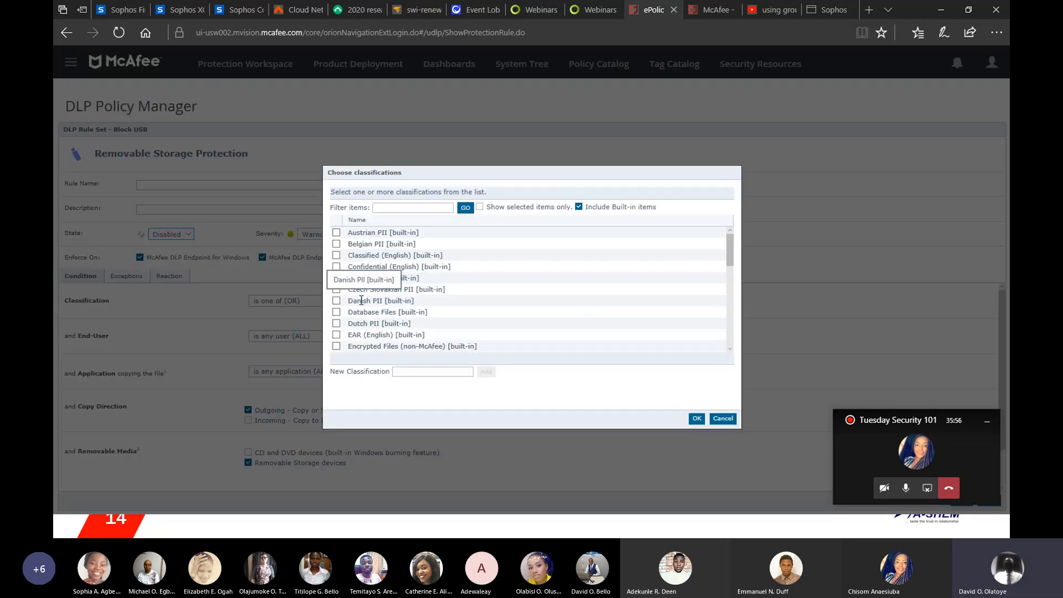
left_click(337, 289)
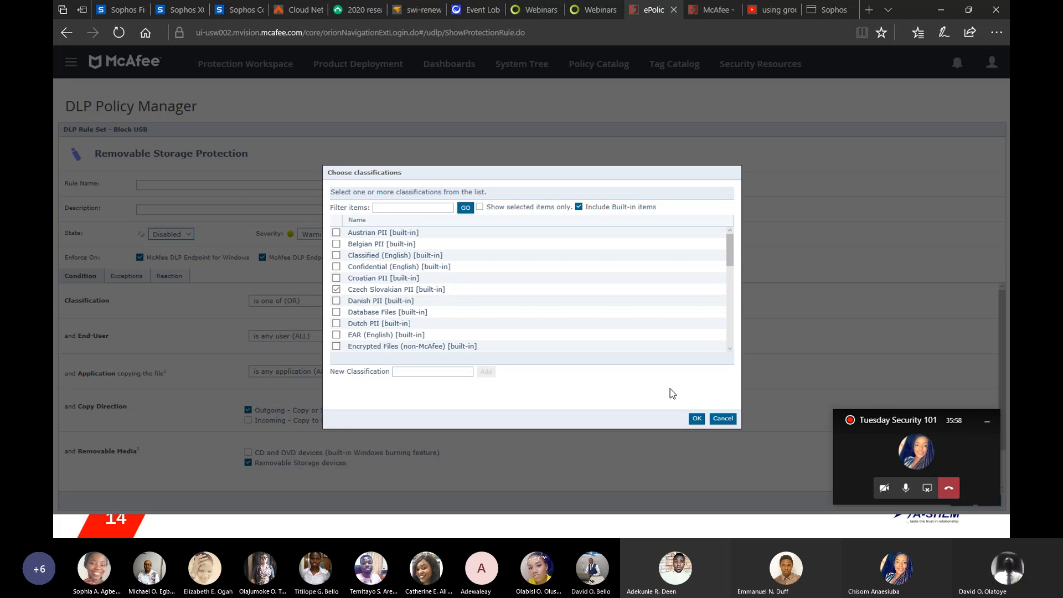
left_click(696, 419)
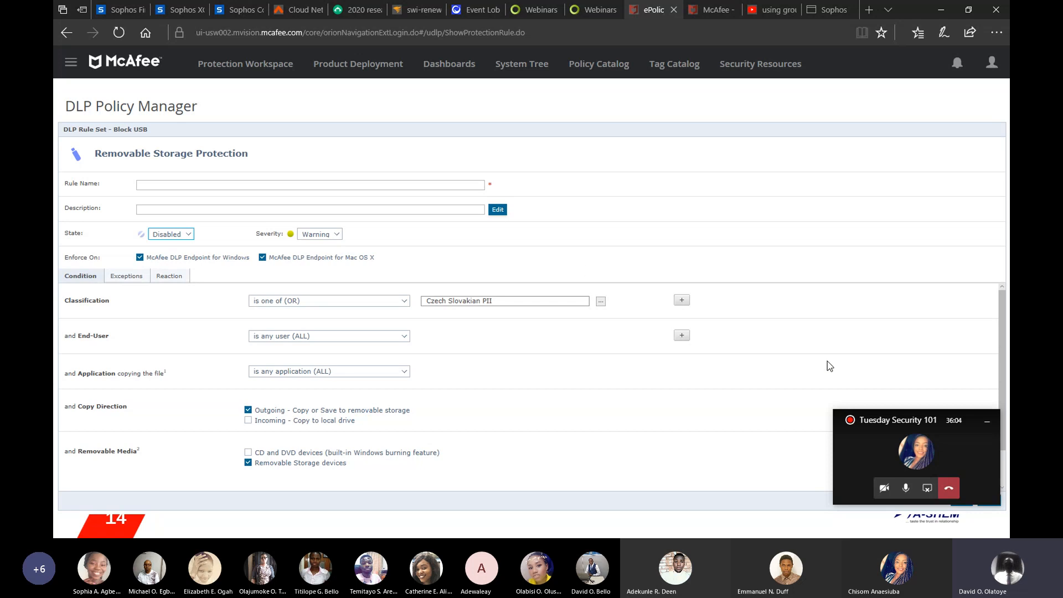
Step: Try to save the new Removable Storage Protection rule
left_click(985, 421)
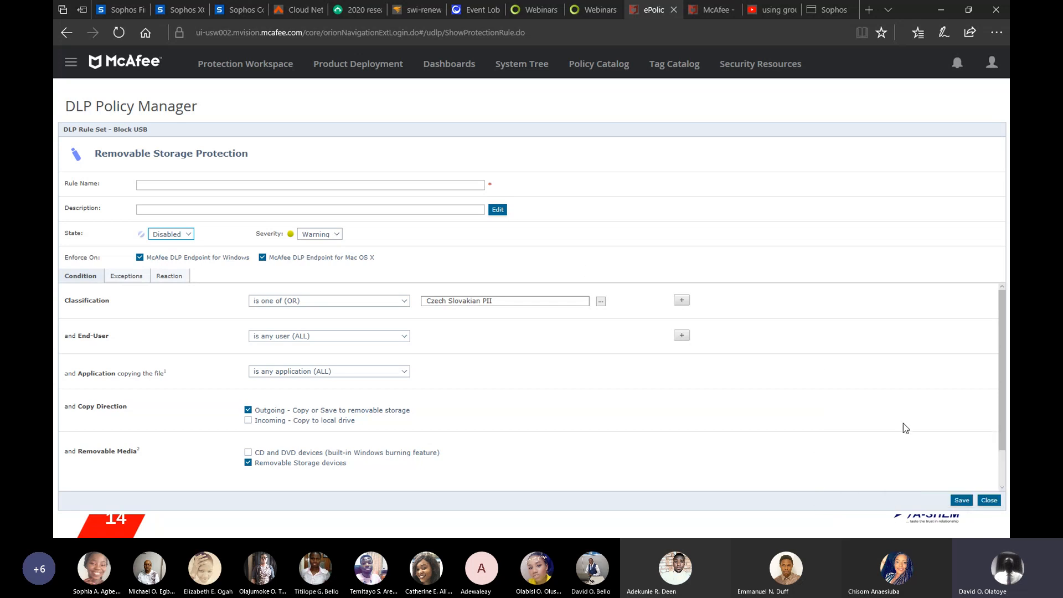
left_click(961, 500)
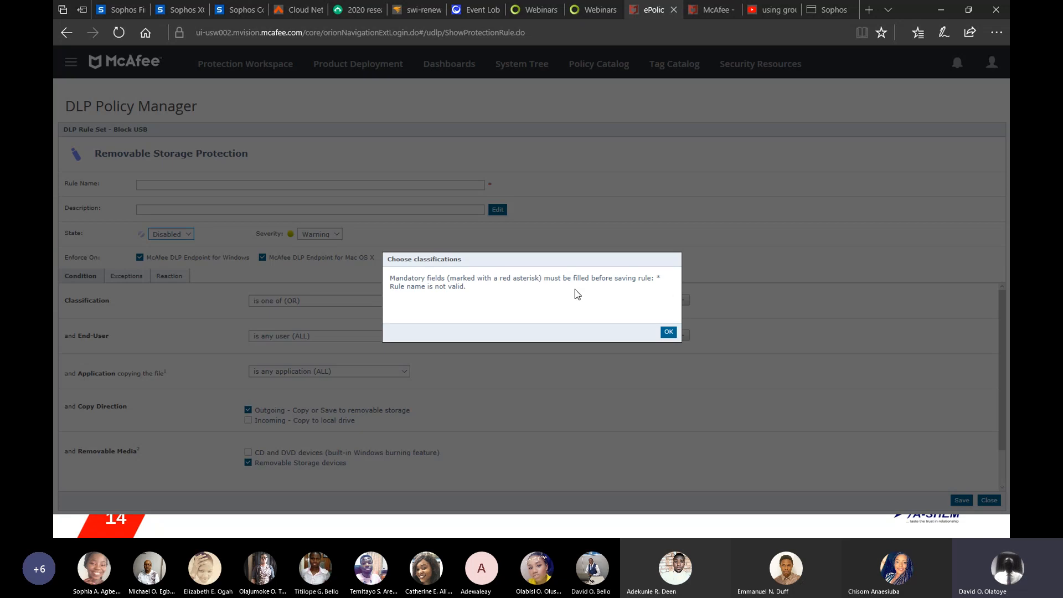
left_click(669, 332)
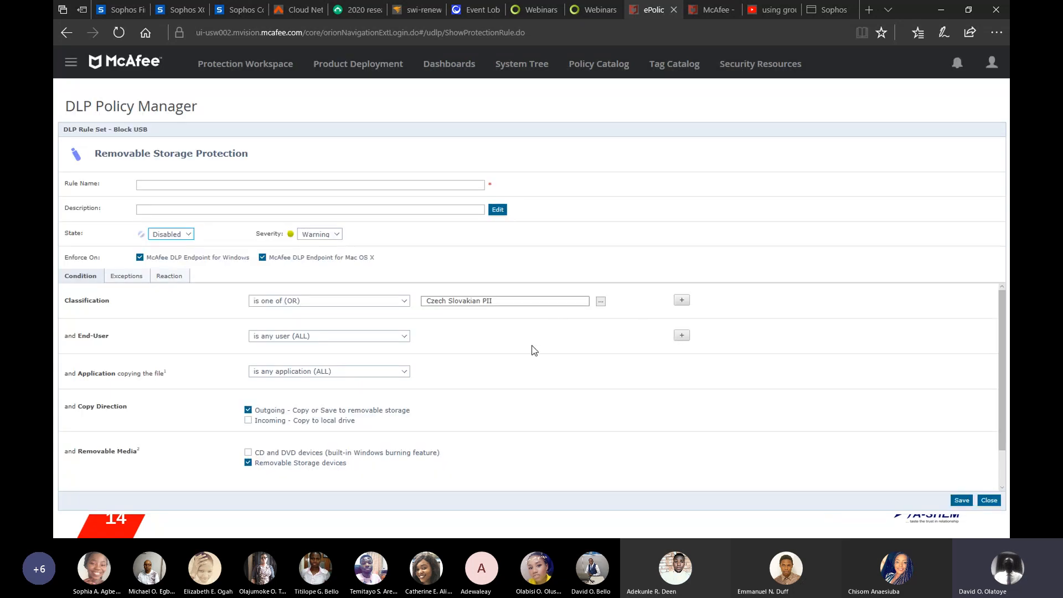
Step: Name the rule BlockUS
left_click(376, 182)
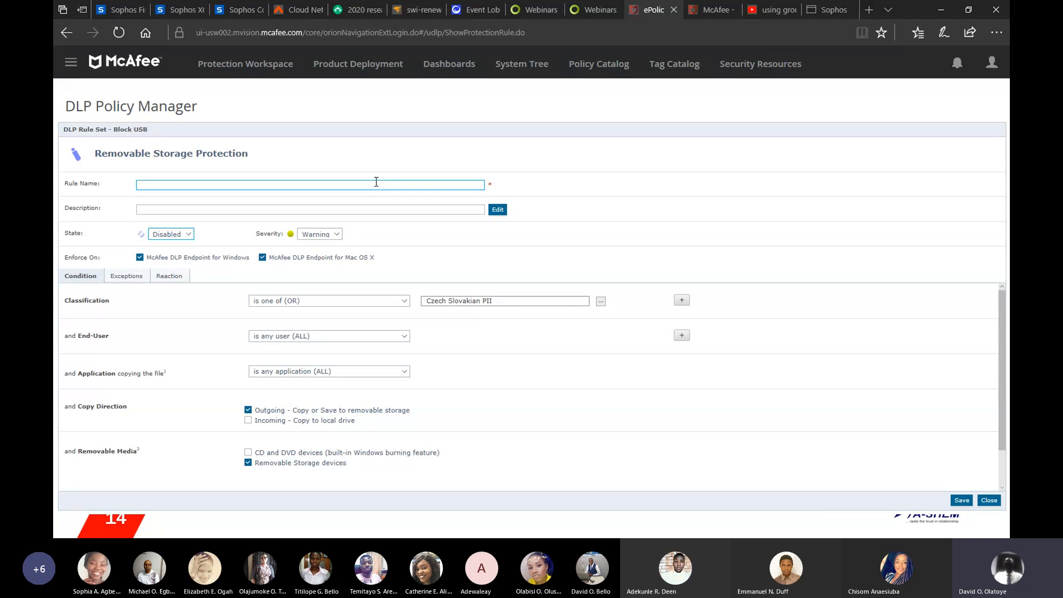
type("LKO")
key("BackSpace")
key("BackSpace")
key("BackSpace")
type("LO")
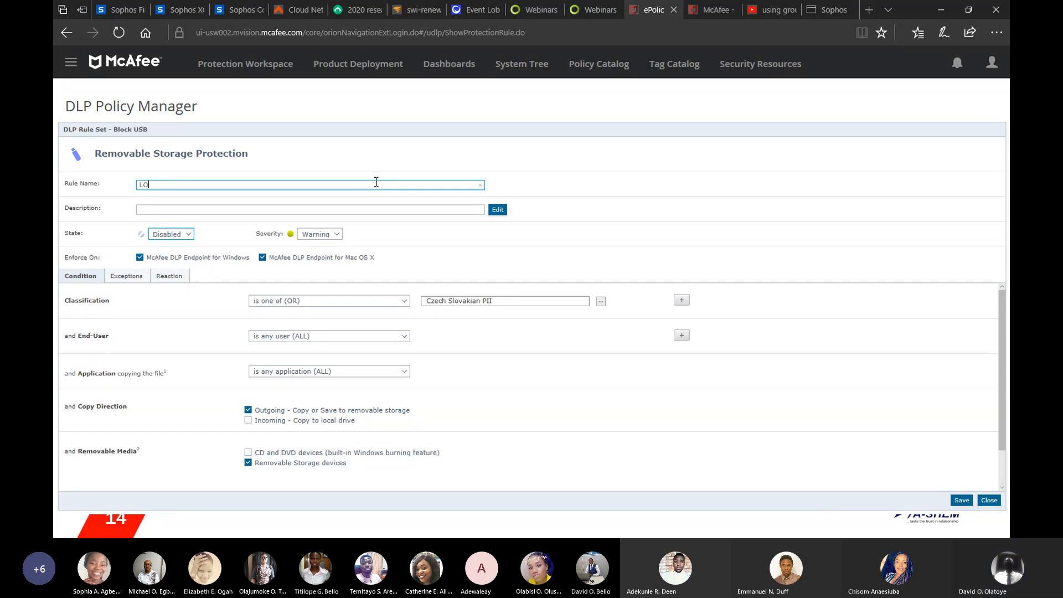
key("BackSpace")
key("BackSpace")
type("Bloc")
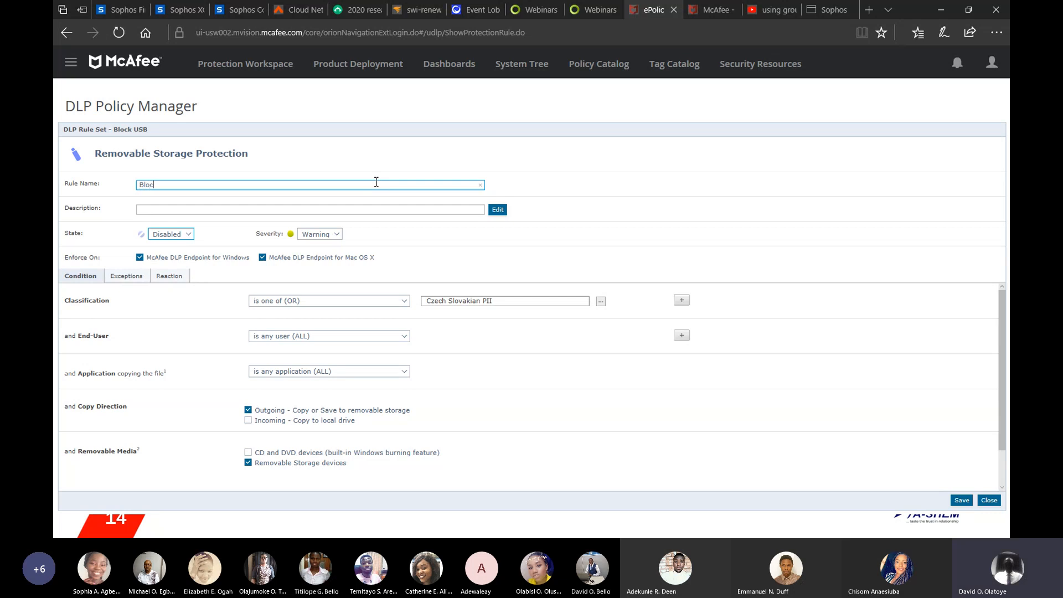
type("kUS")
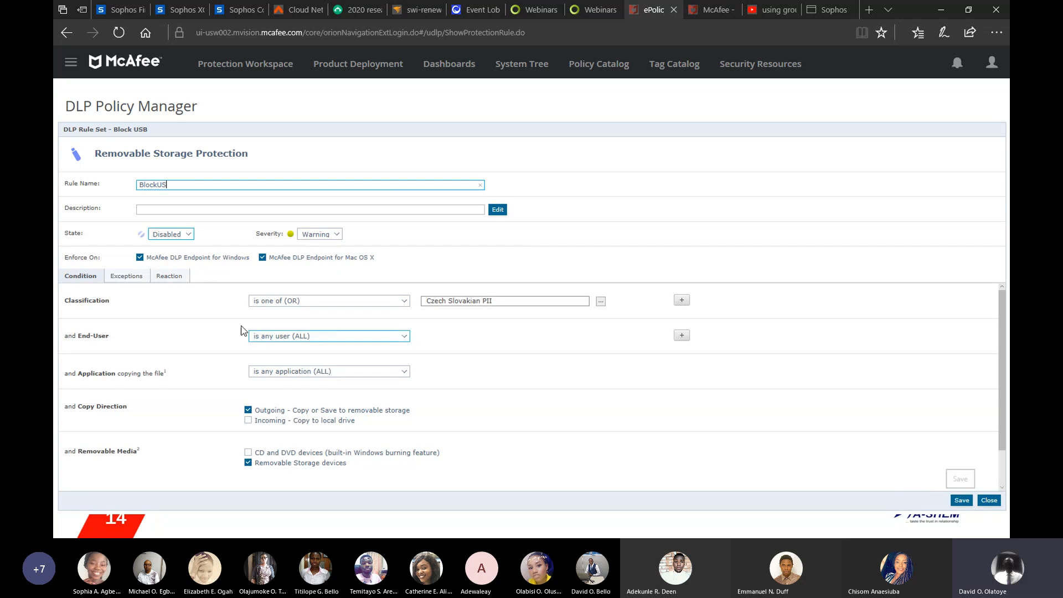
Step: Open the rule's Reaction settings and review the Action options for connected and disconnected computers
left_click(166, 276)
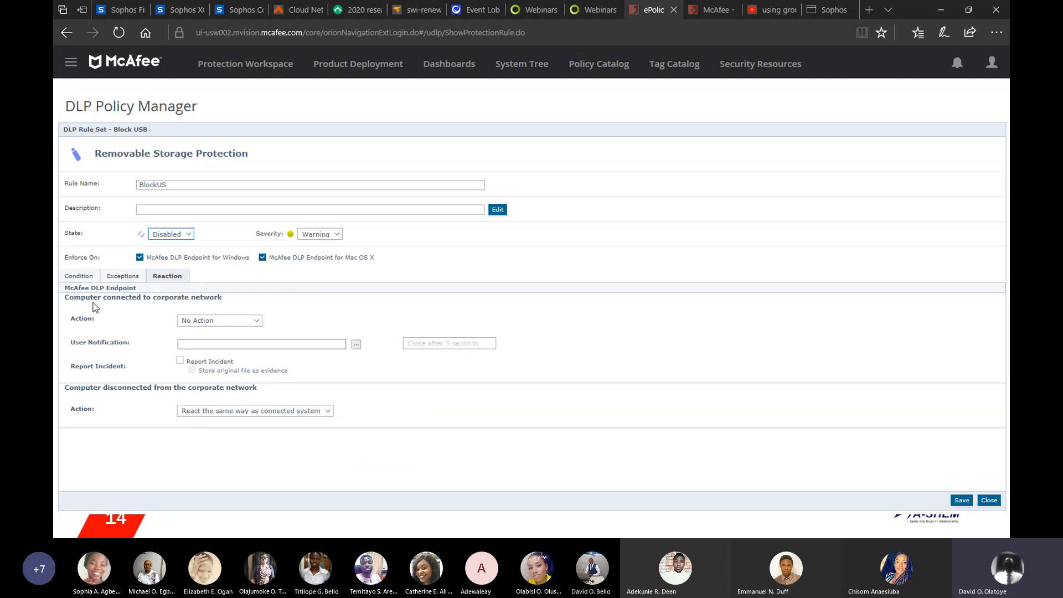
left_click(257, 324)
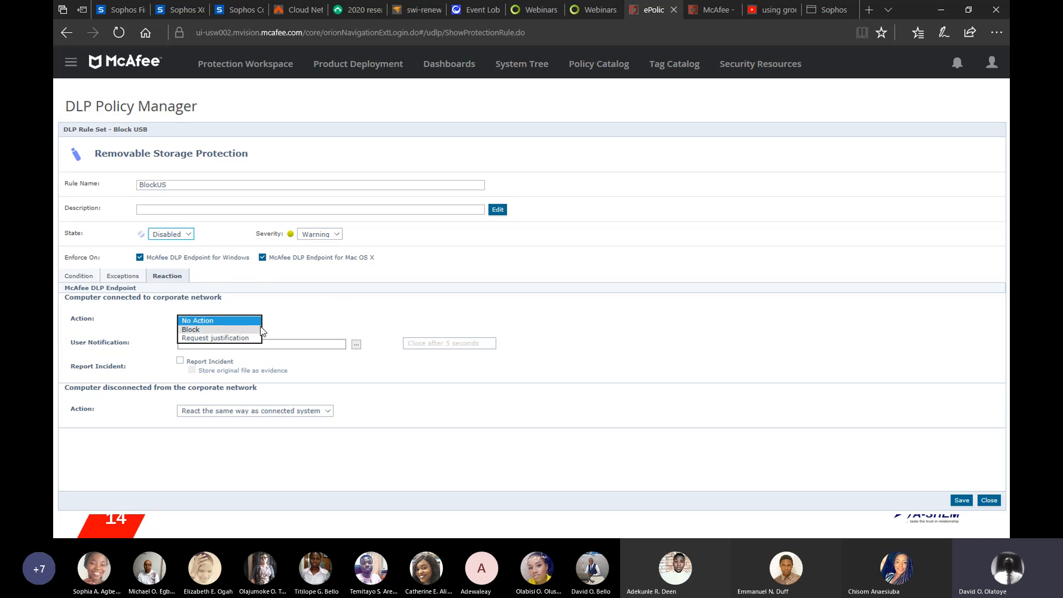
left_click(328, 321)
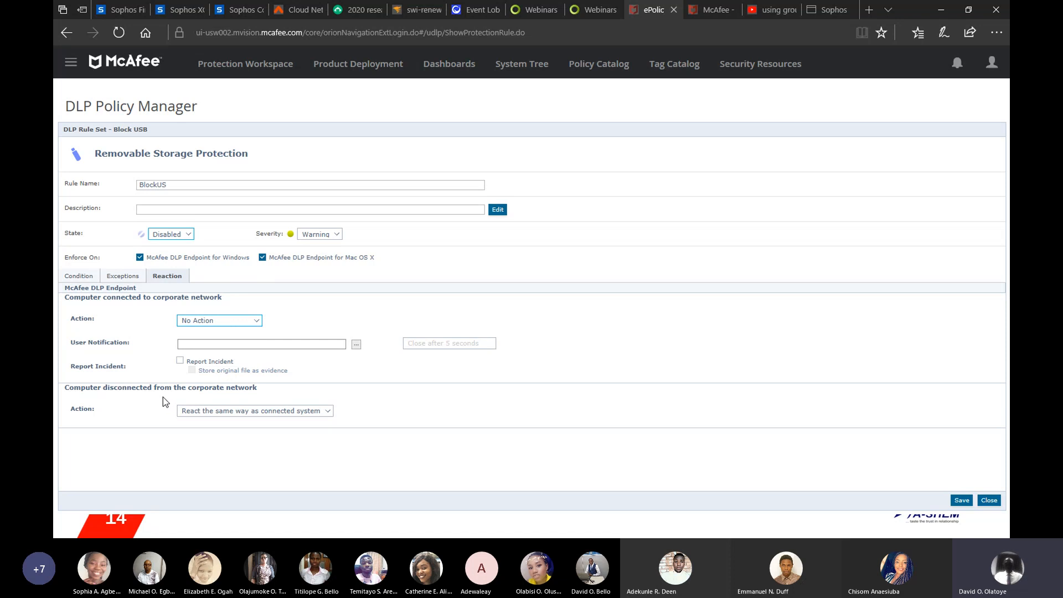
left_click(328, 416)
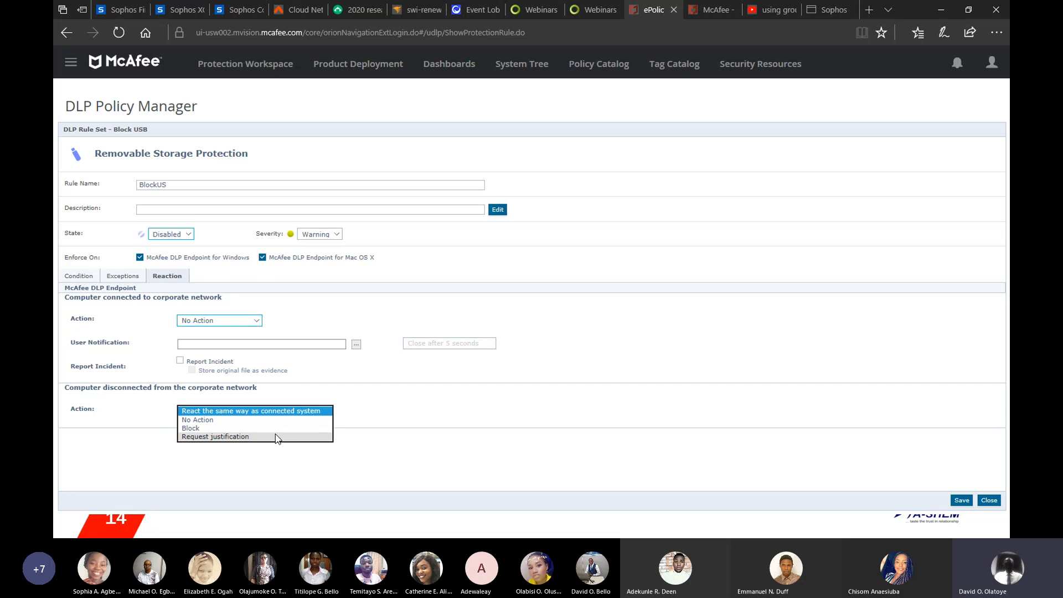
left_click(400, 406)
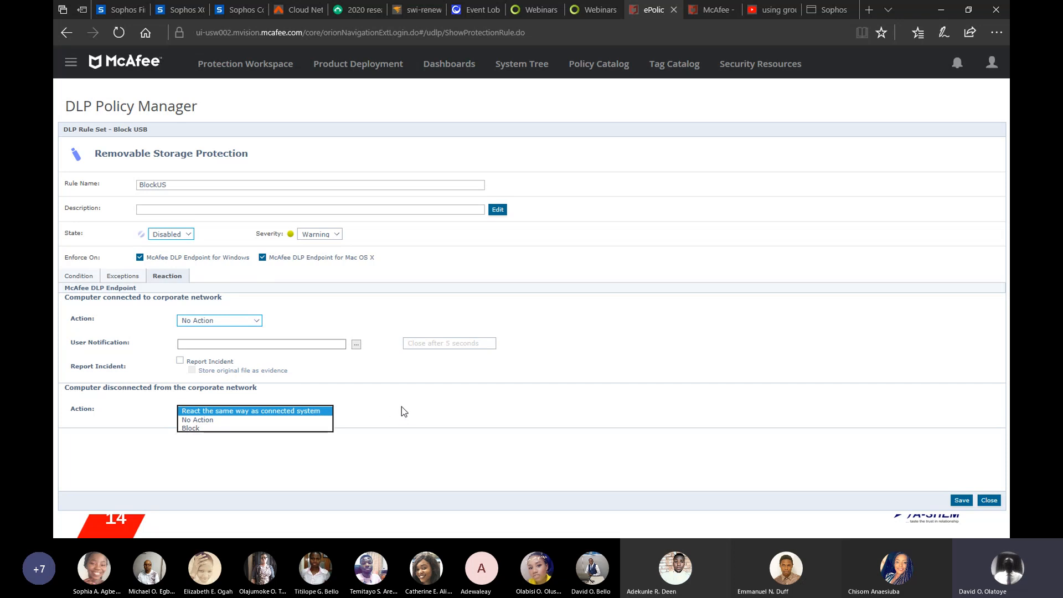
Step: Close the Removable Storage Protection rule editor without saving the BlockUS rule
left_click(990, 501)
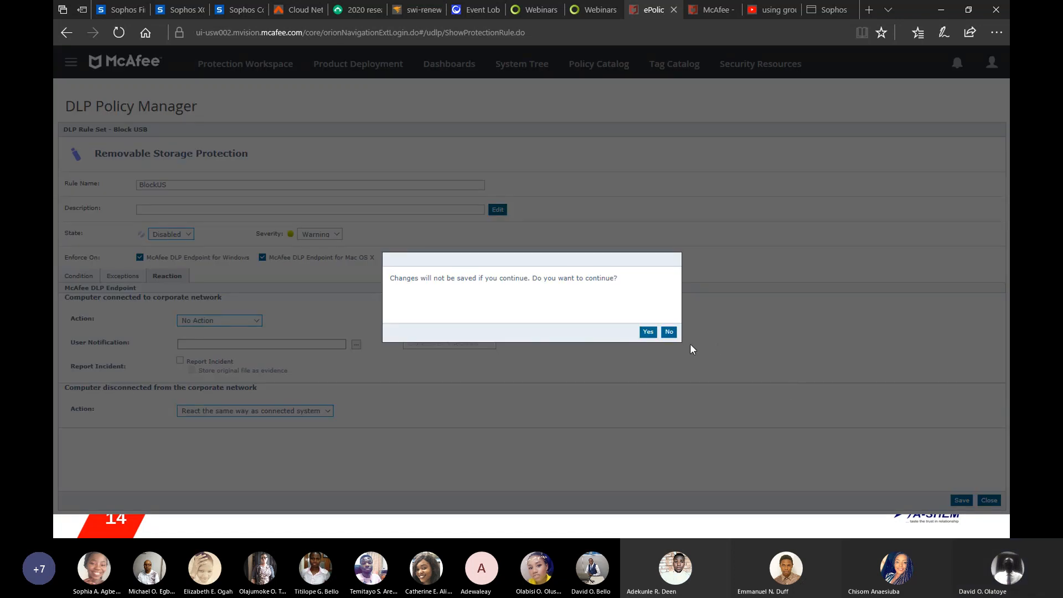
left_click(669, 332)
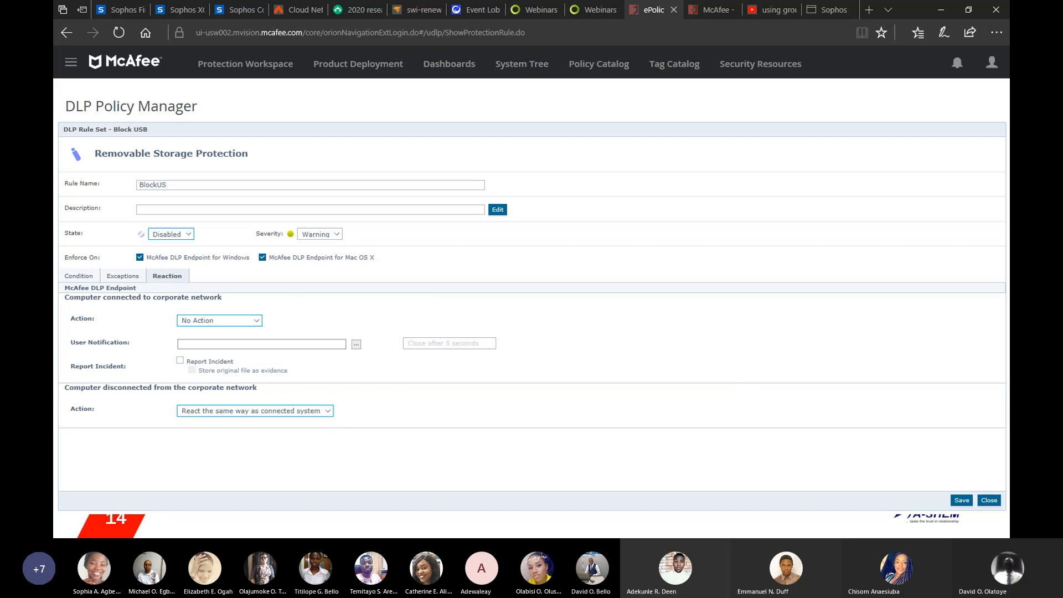
left_click(987, 501)
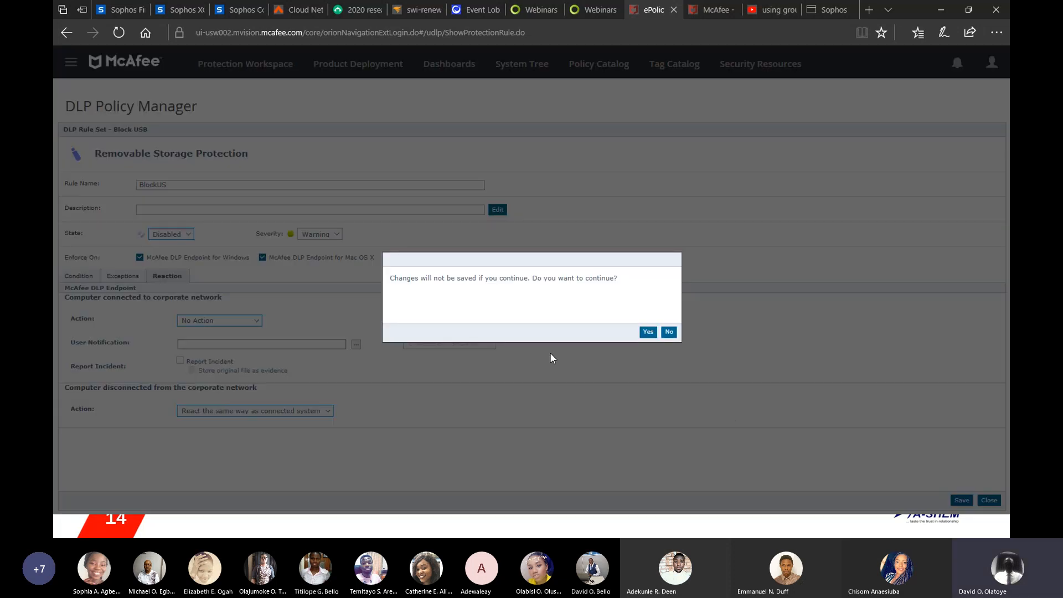
left_click(648, 332)
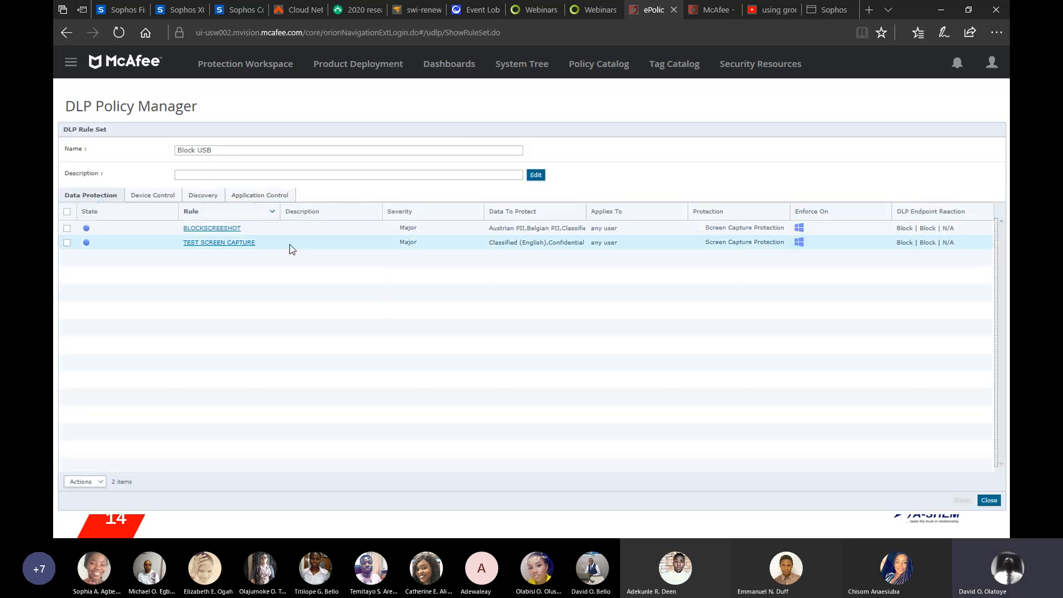
Step: Start a new Plug and Play Device Rule under Device Control to review its fields, then close it unsaved
left_click(151, 198)
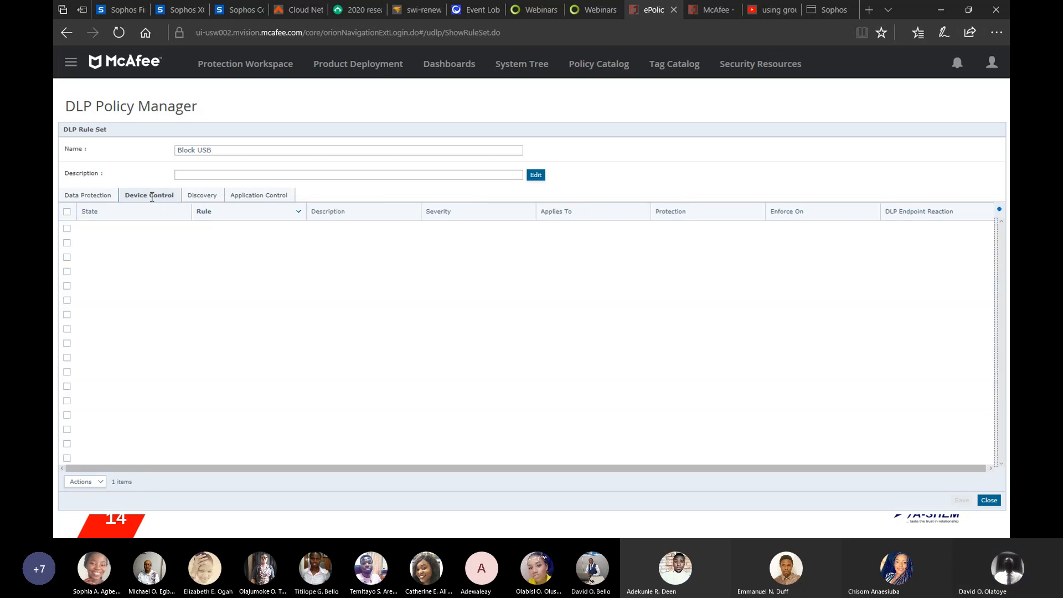
left_click(102, 483)
mouse_move(102, 468)
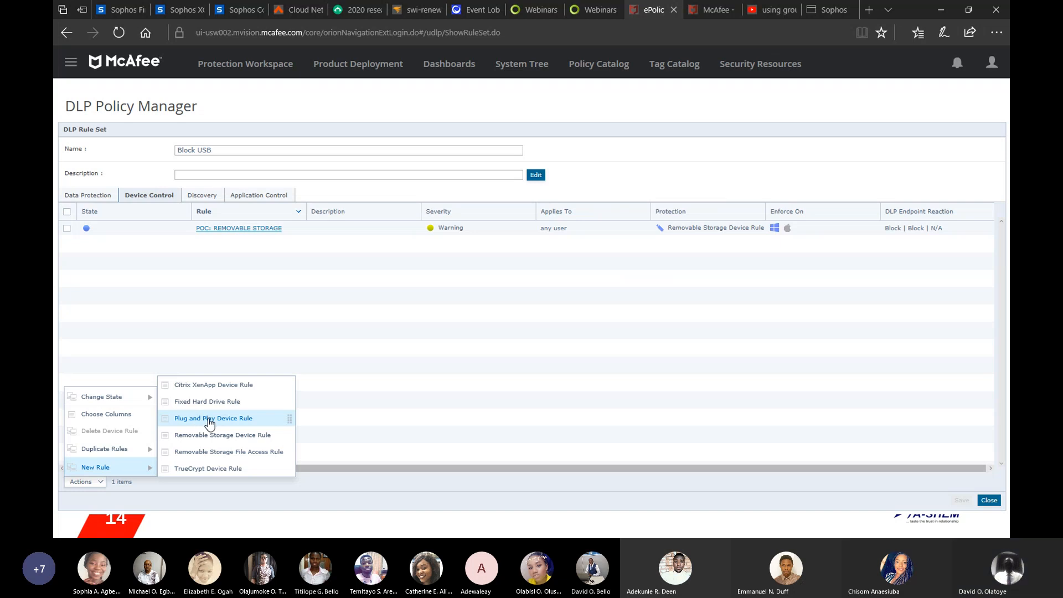
left_click(235, 419)
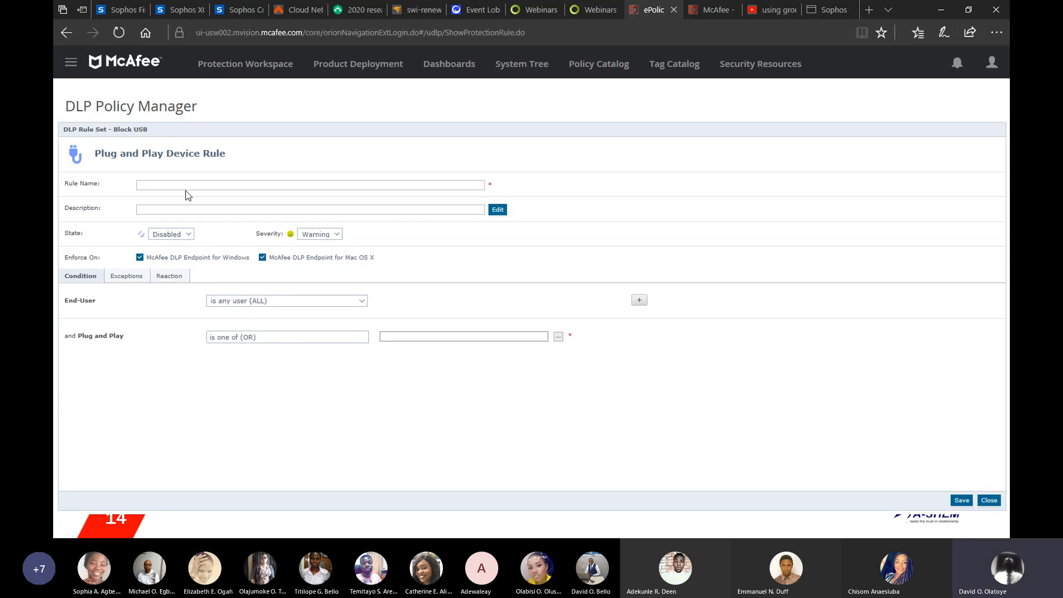
left_click(190, 237)
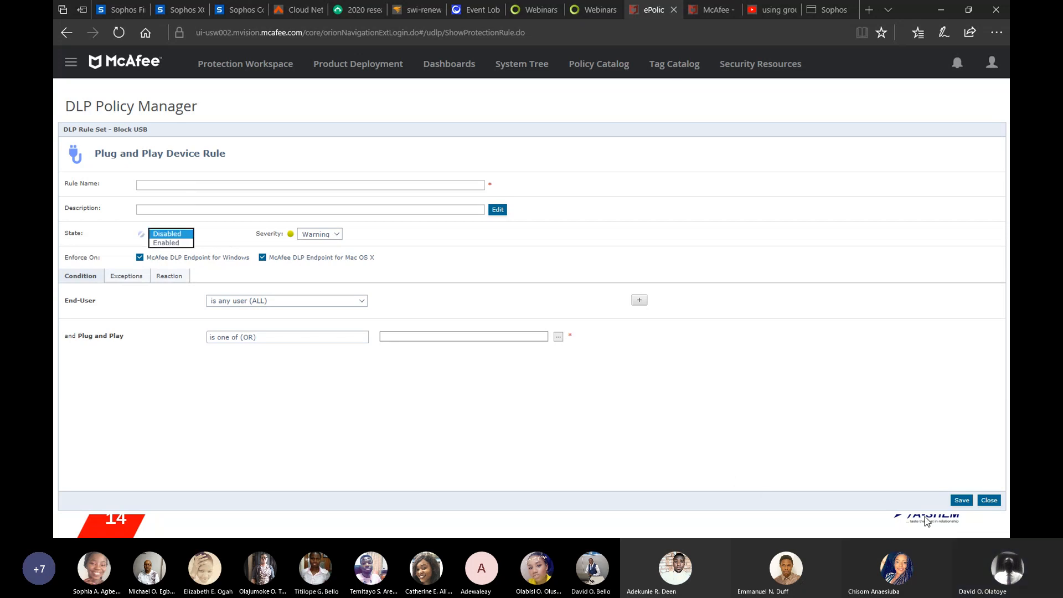
left_click(989, 501)
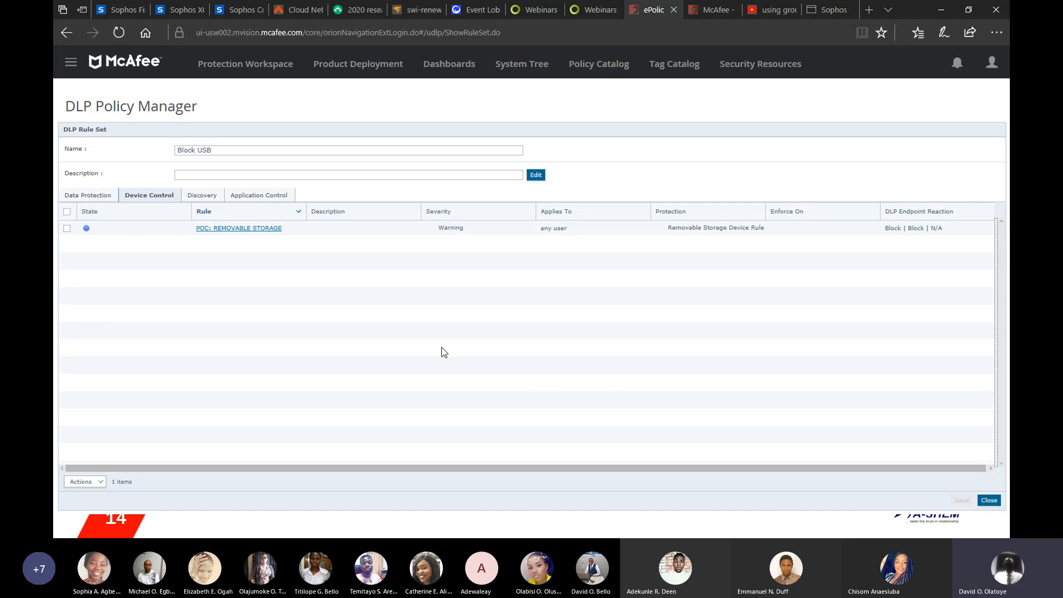
Step: Browse the Application Control rules and their new-rule options, then close the Block USB rule set
left_click(260, 195)
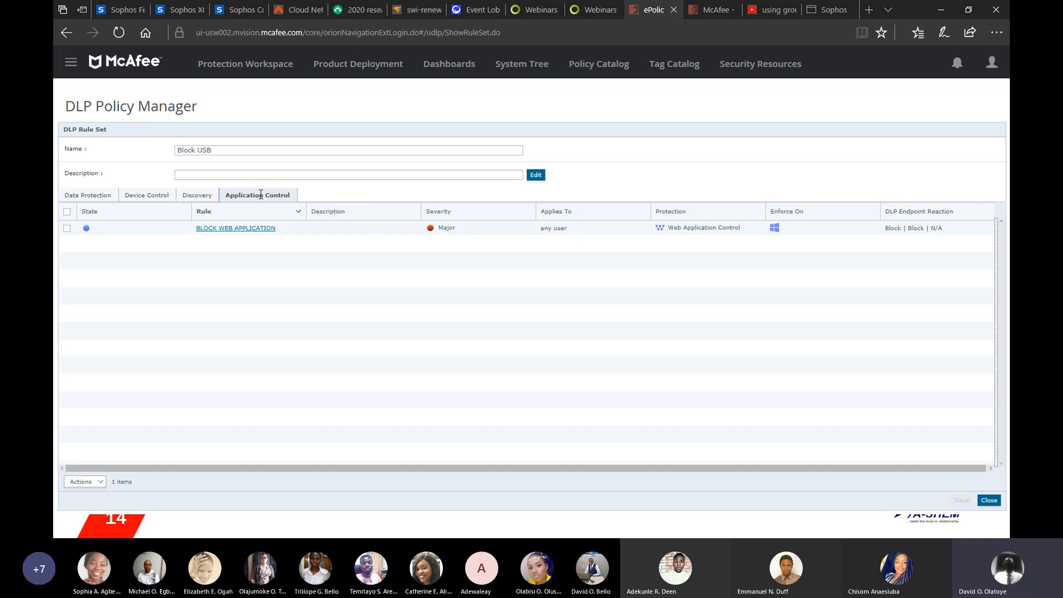
left_click(101, 485)
mouse_move(106, 470)
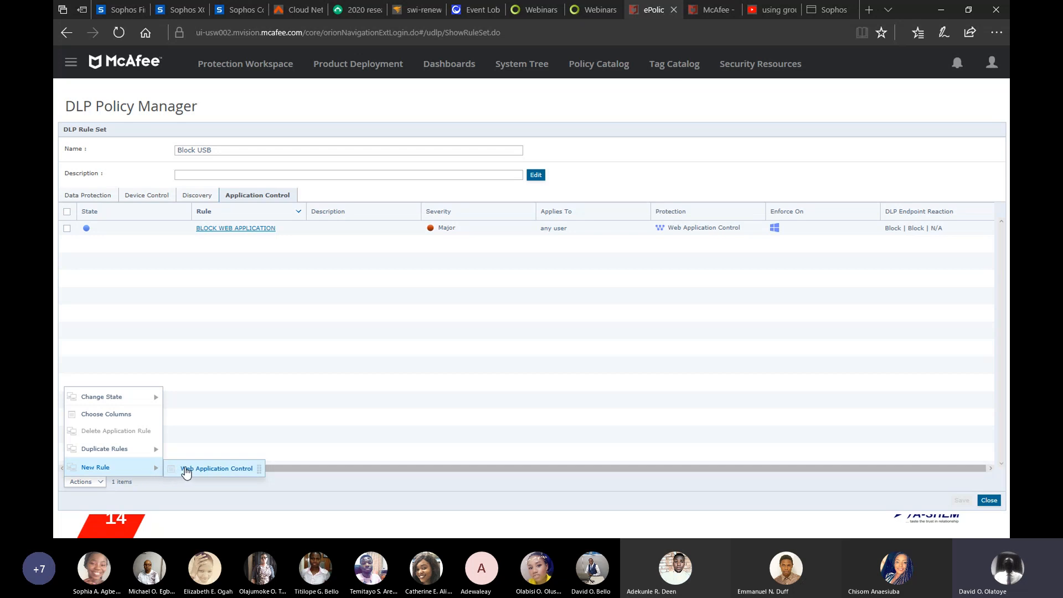
left_click(235, 407)
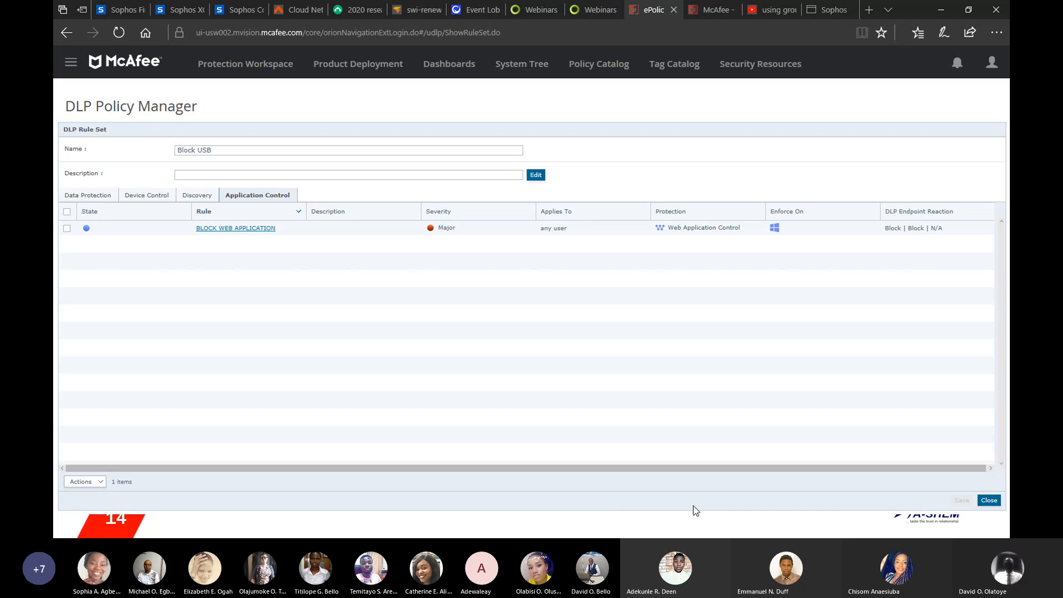
left_click(989, 501)
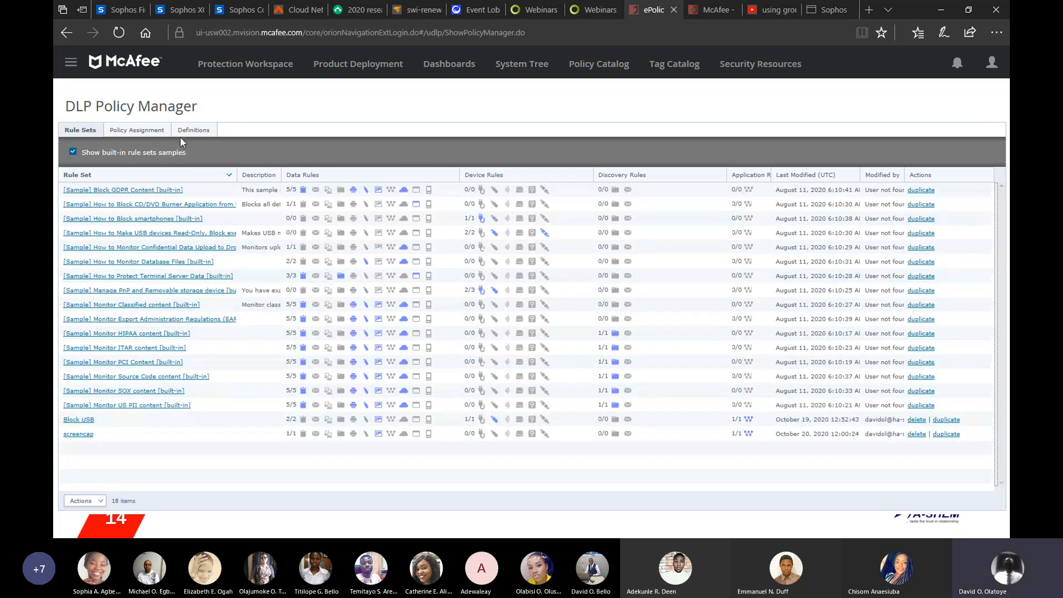
Step: Review the Policy Assignment tab and its actions, then open the Definitions tab
left_click(146, 132)
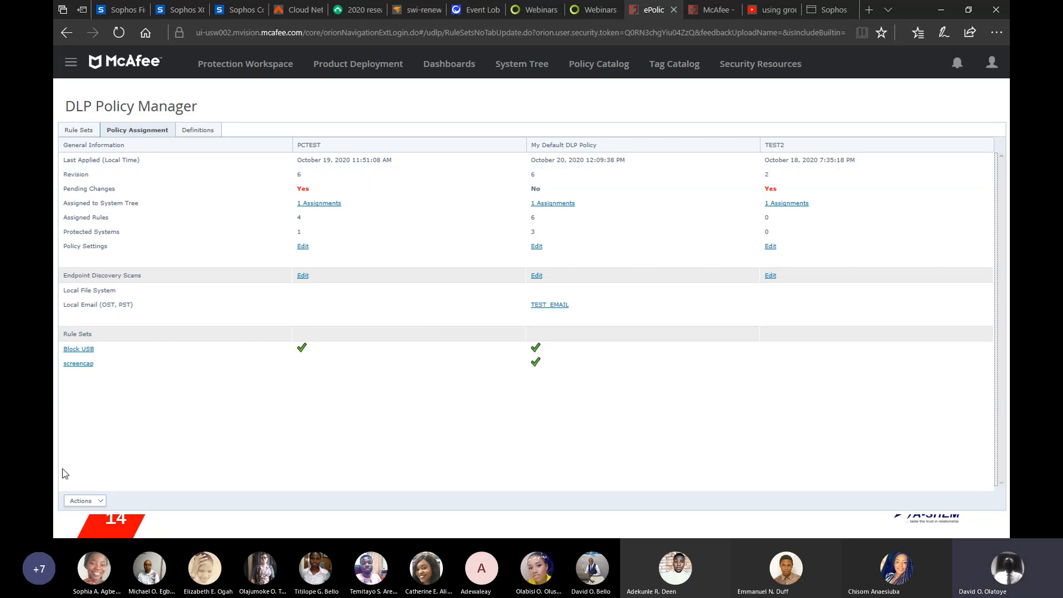
left_click(100, 501)
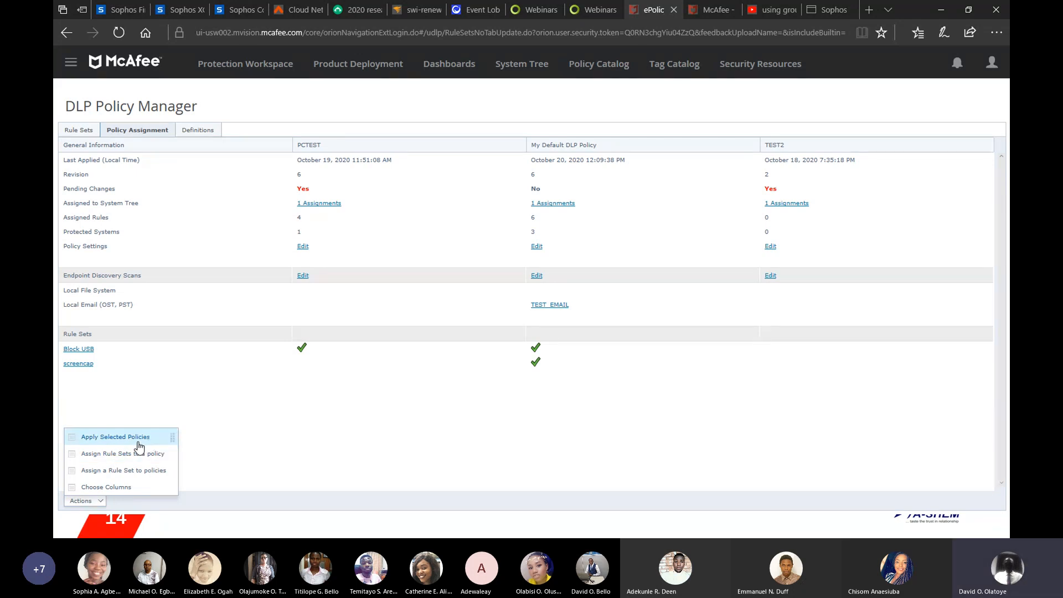
left_click(306, 424)
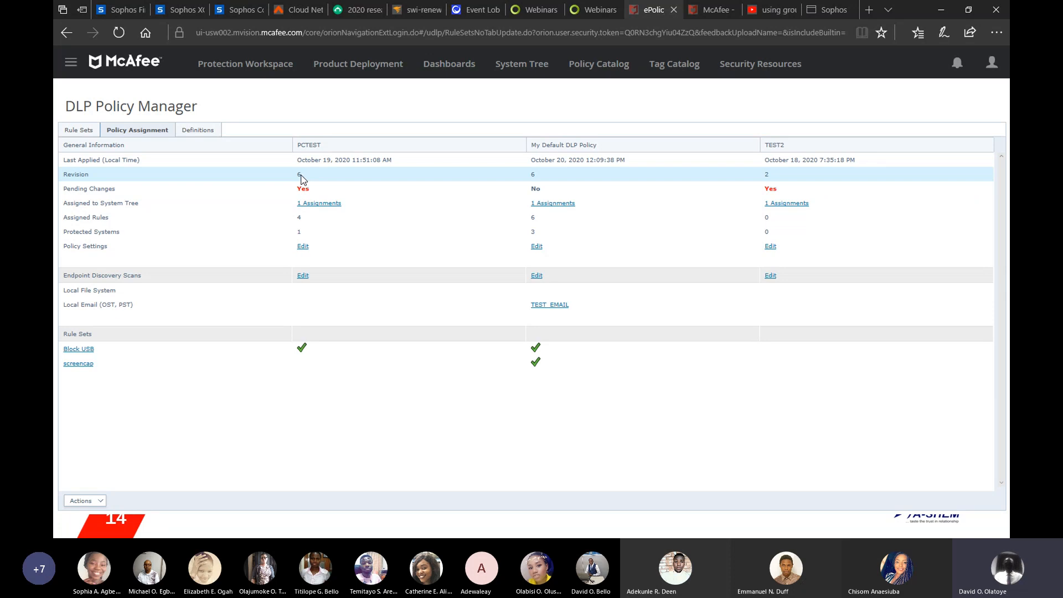
left_click(206, 132)
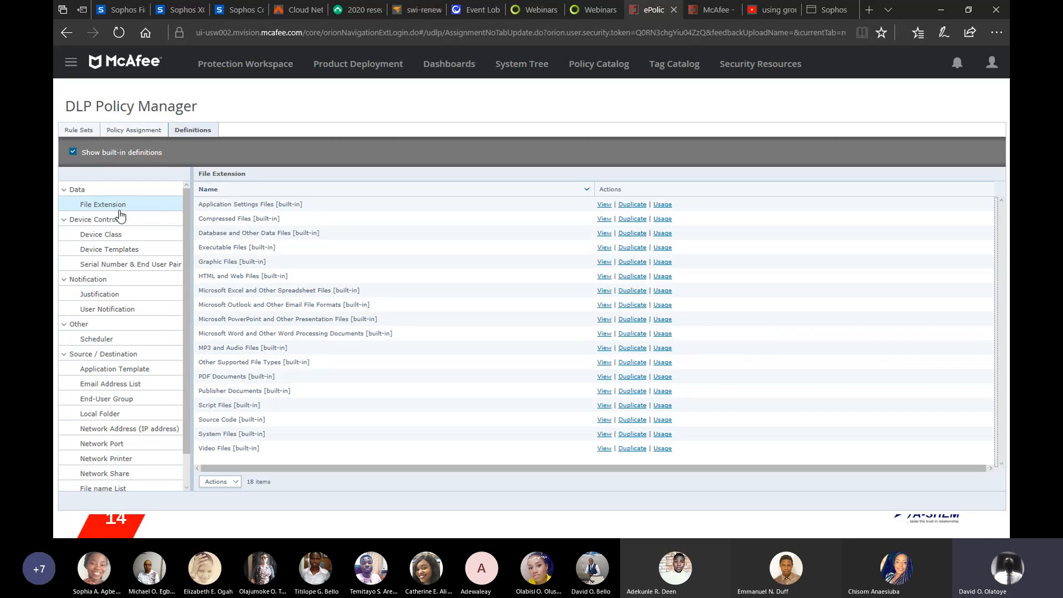
Step: Open the PCTEST DLP policy assigned to My System Tree Group 3 in the System Tree
left_click(350, 66)
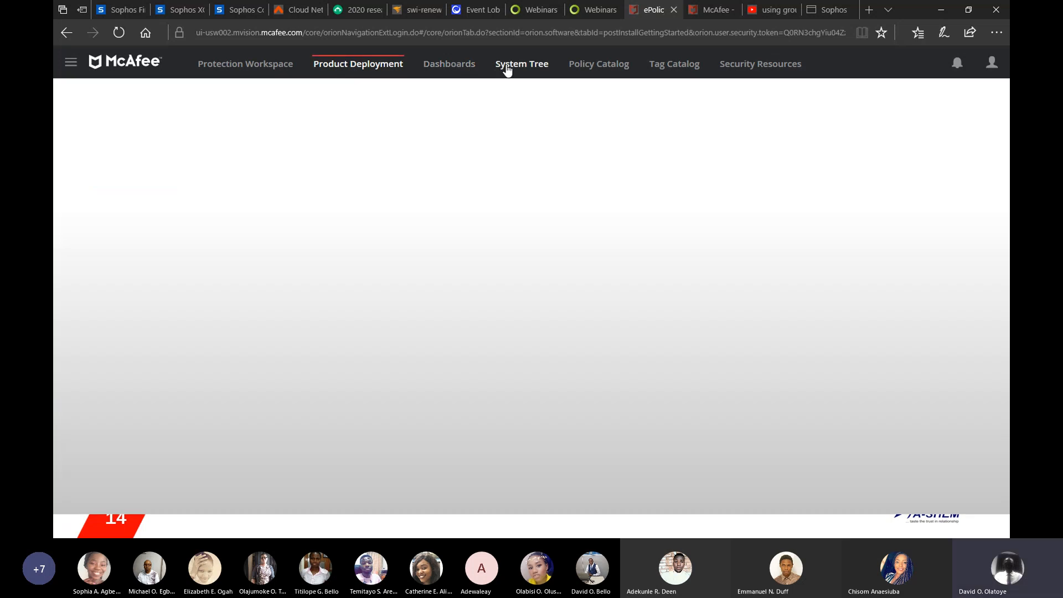
left_click(507, 68)
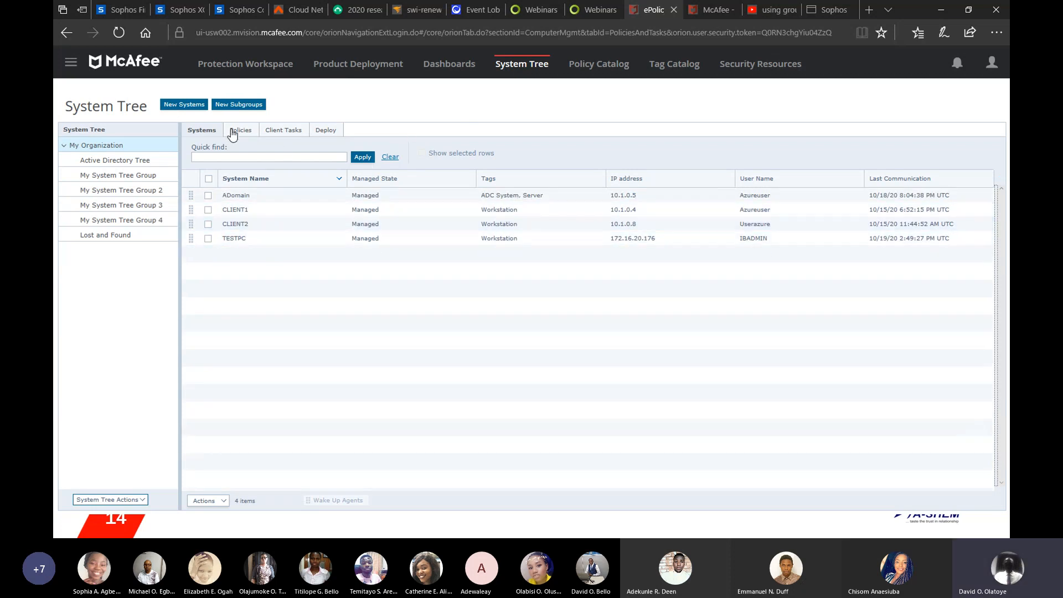
left_click(131, 206)
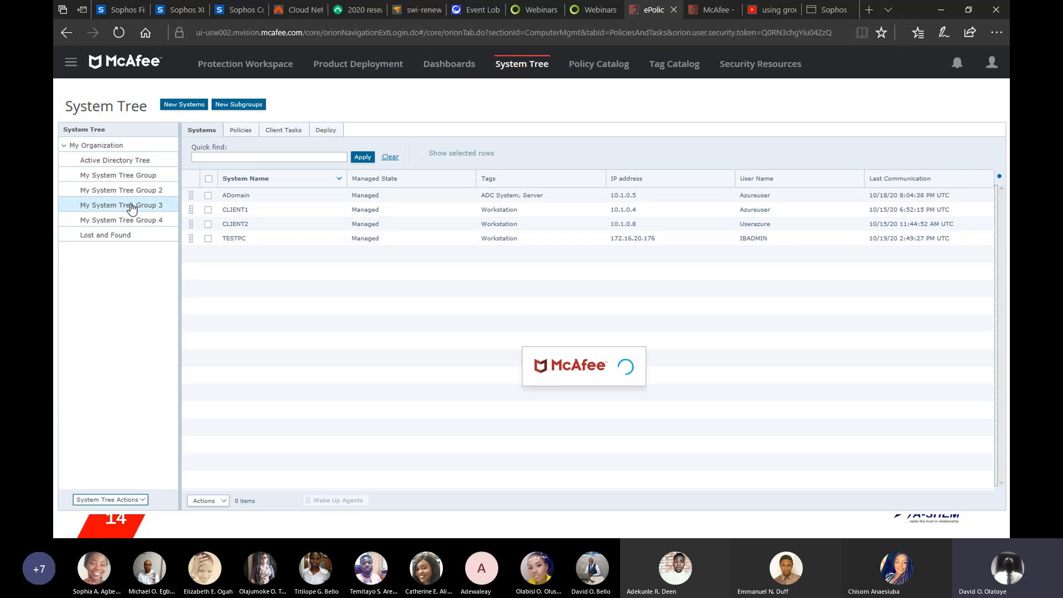
left_click(242, 133)
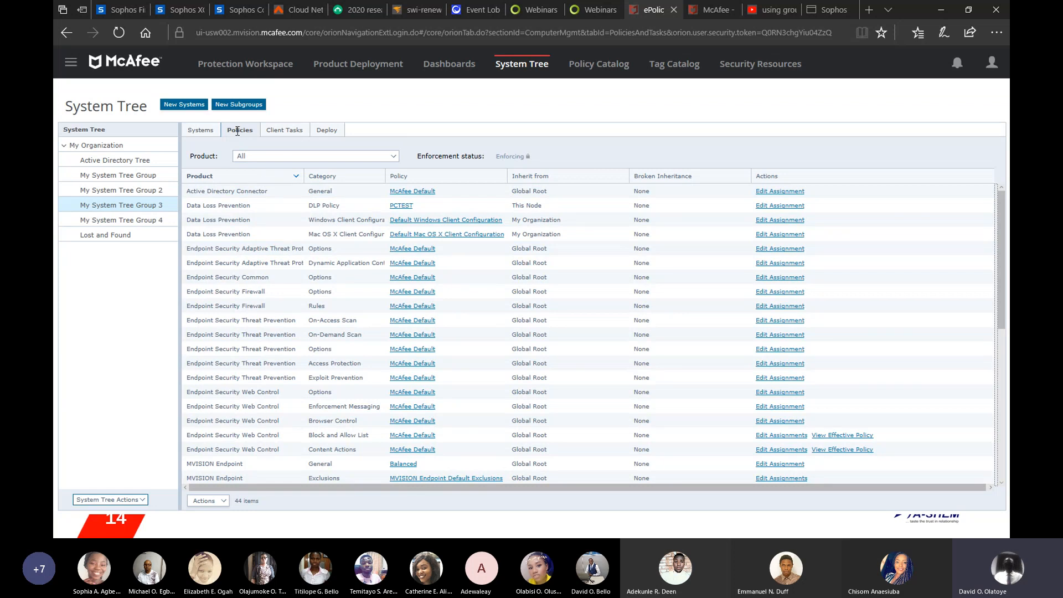
left_click(402, 206)
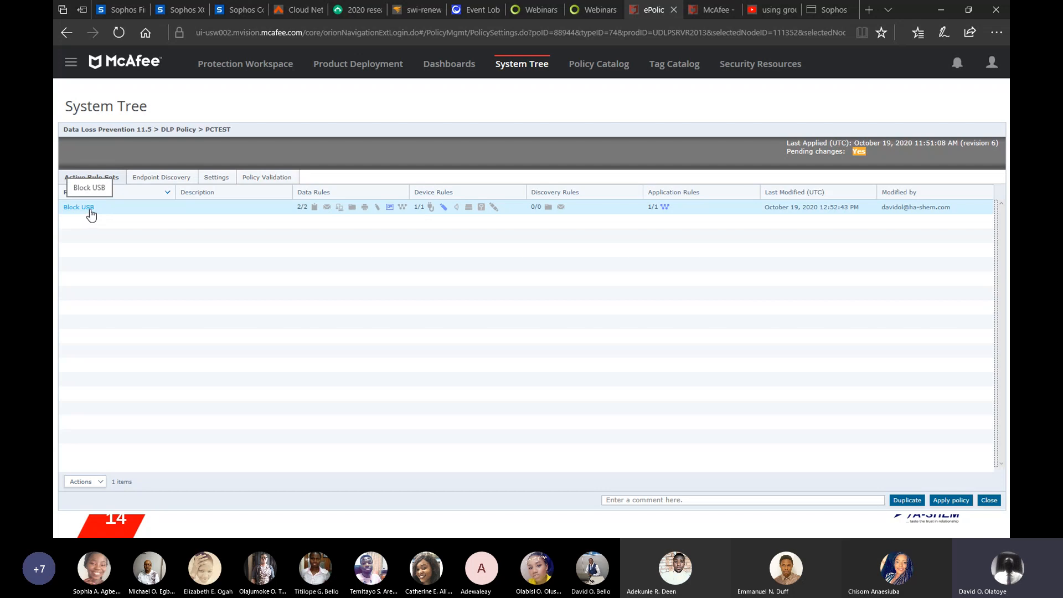
Step: Review the PCTEST policy's Endpoint Discovery scan options and Device Classes settings, then close the policy
left_click(143, 178)
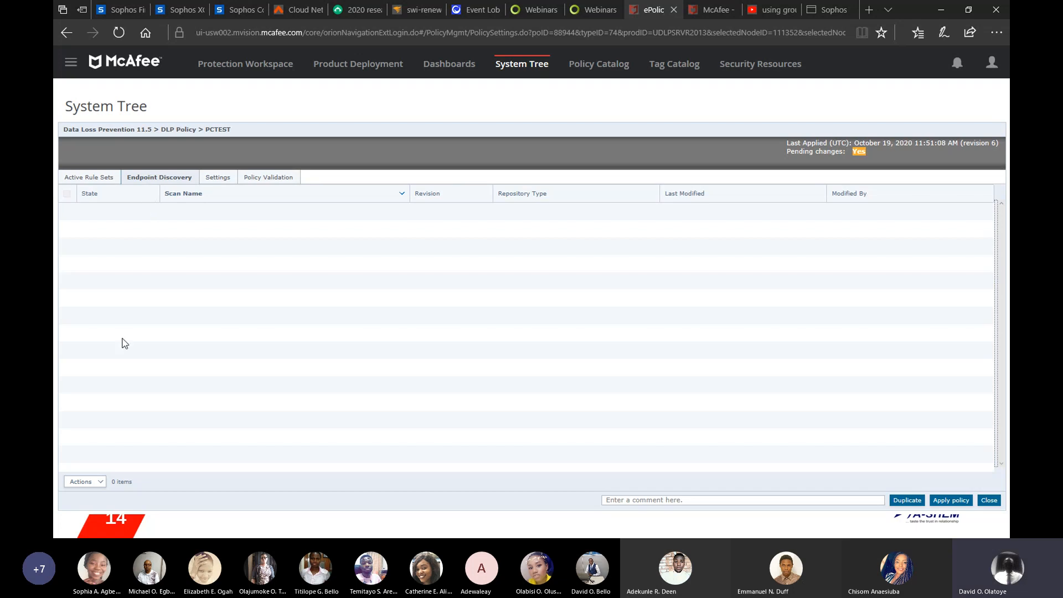
left_click(101, 484)
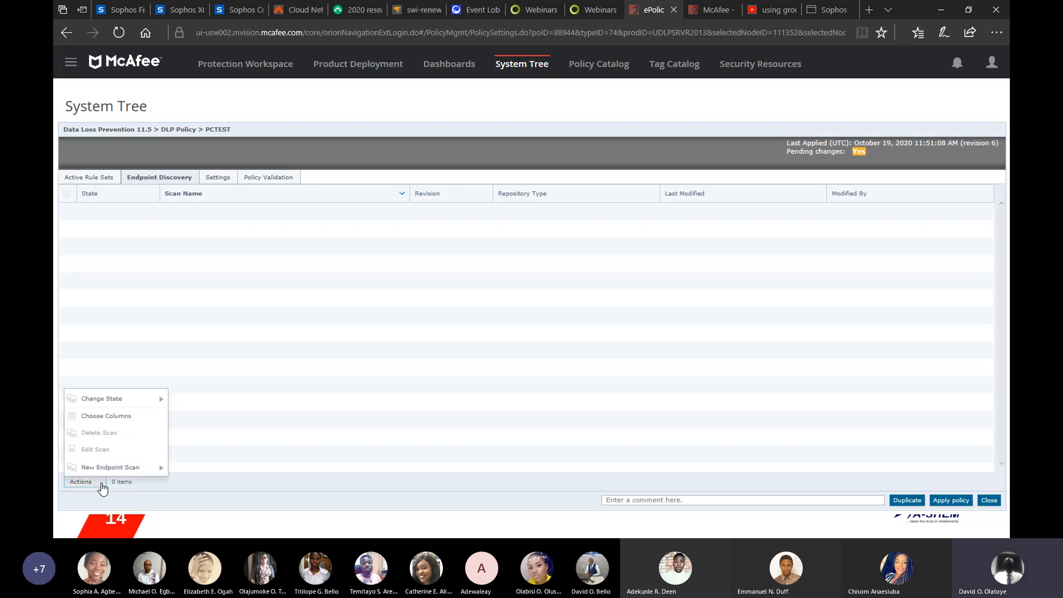
mouse_move(110, 471)
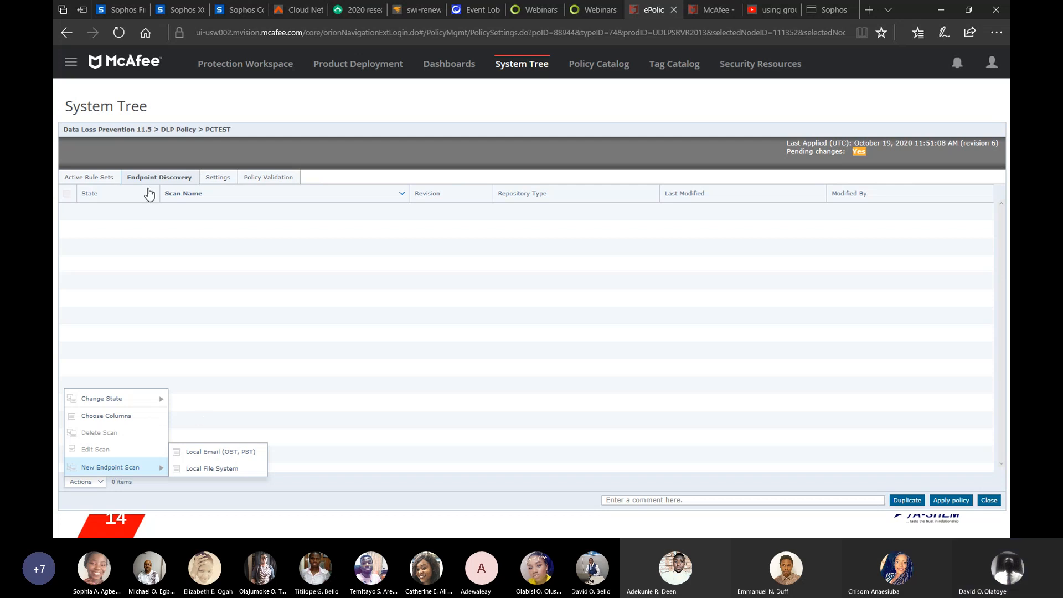
left_click(288, 353)
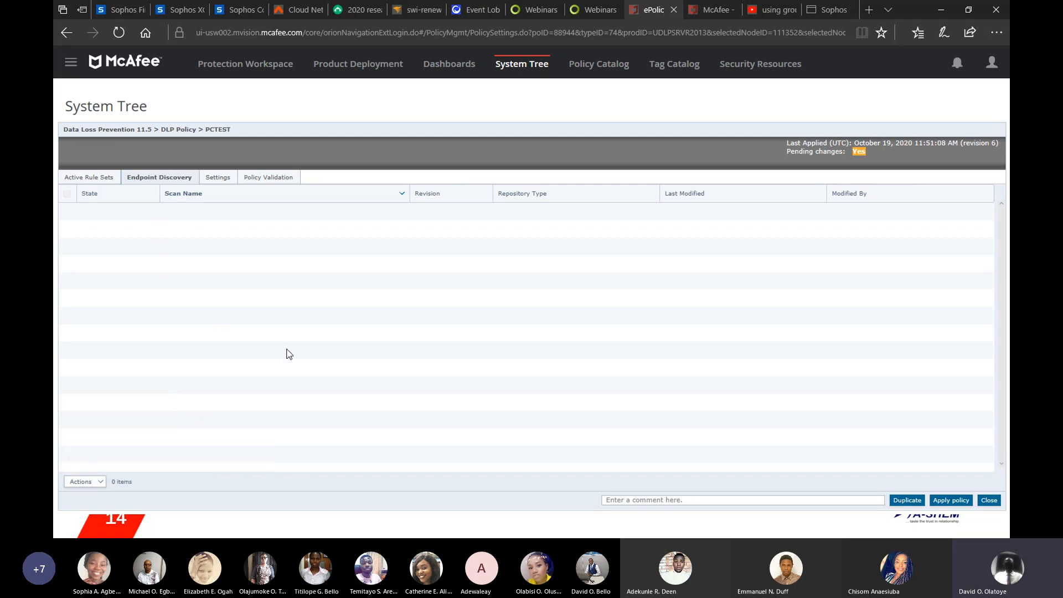
left_click(215, 177)
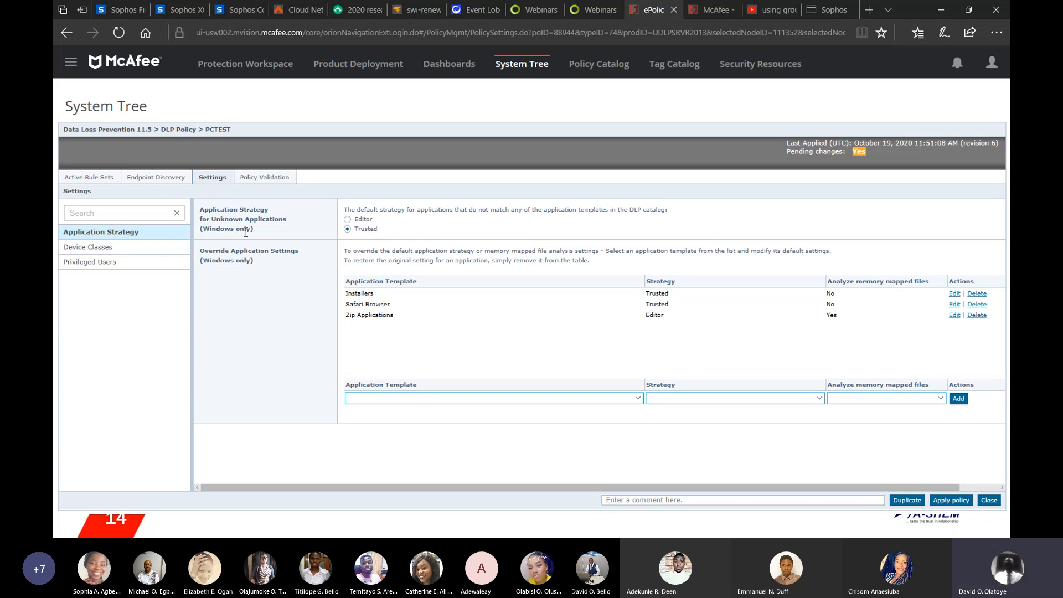
left_click(83, 247)
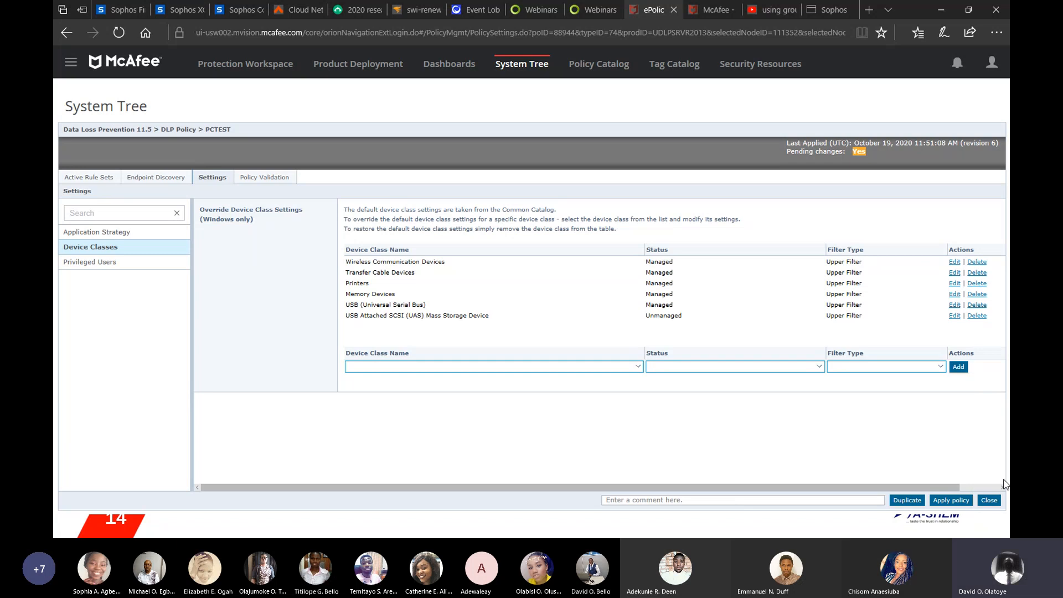
left_click(989, 500)
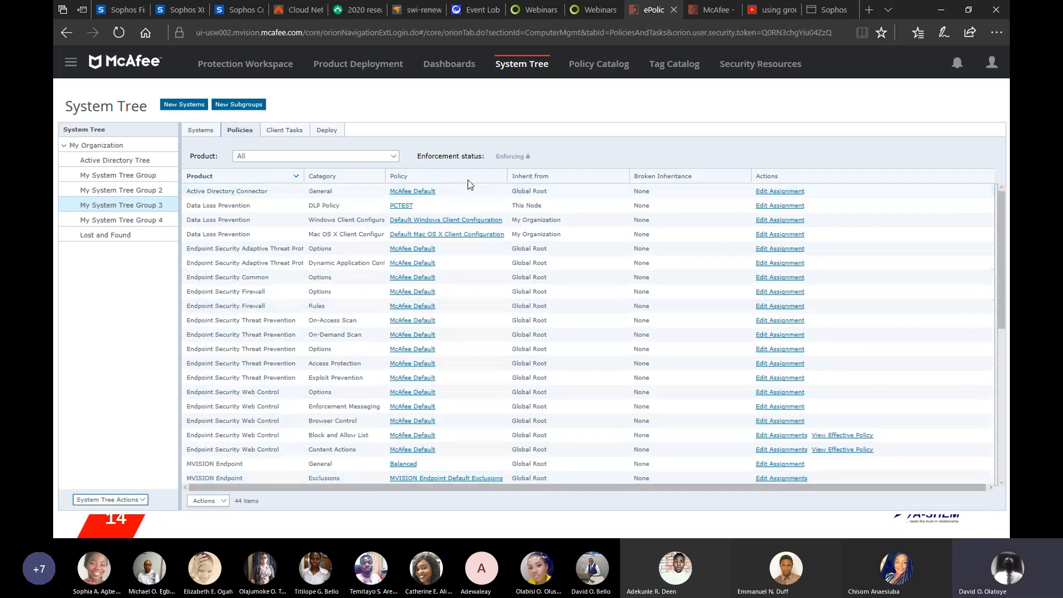
Step: Open the My Default DLP Policy assigned to the Active Directory Tree group
left_click(127, 161)
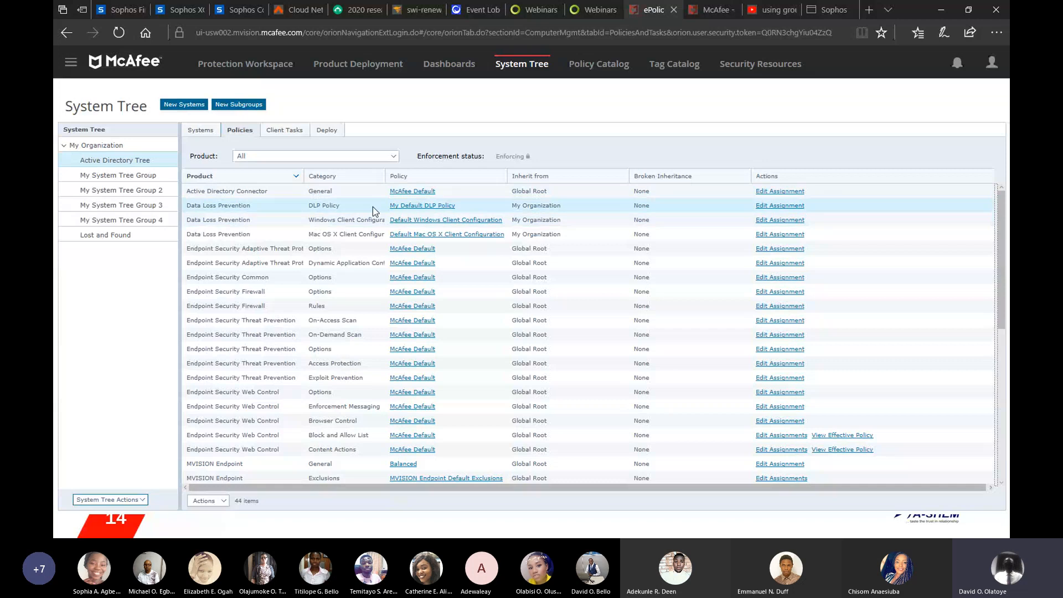
left_click(407, 206)
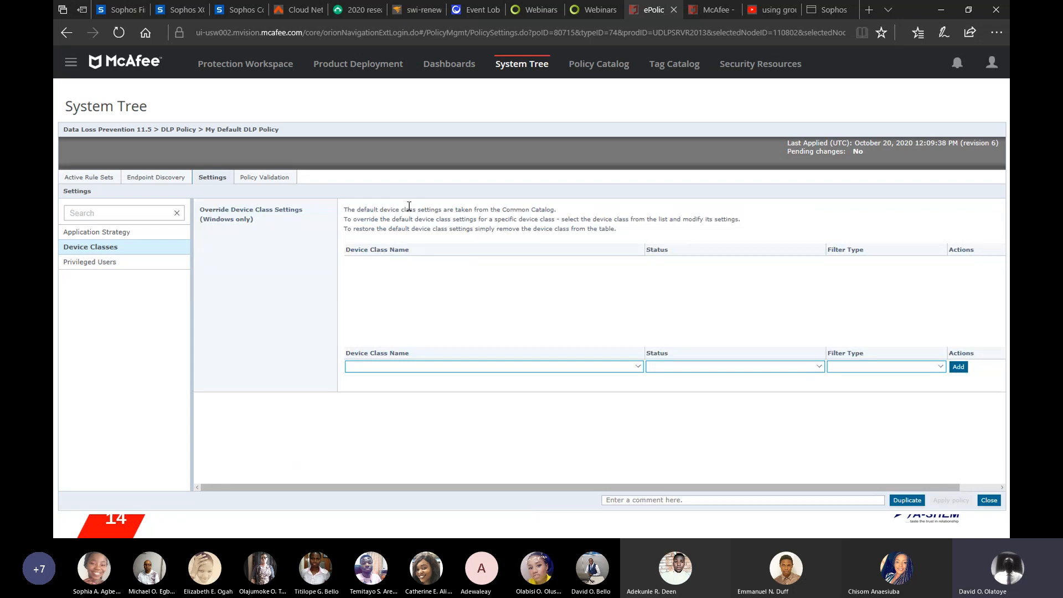
Step: Go to the Protection Workspace, list the managed devices and open CLIENT1's device details
left_click(384, 71)
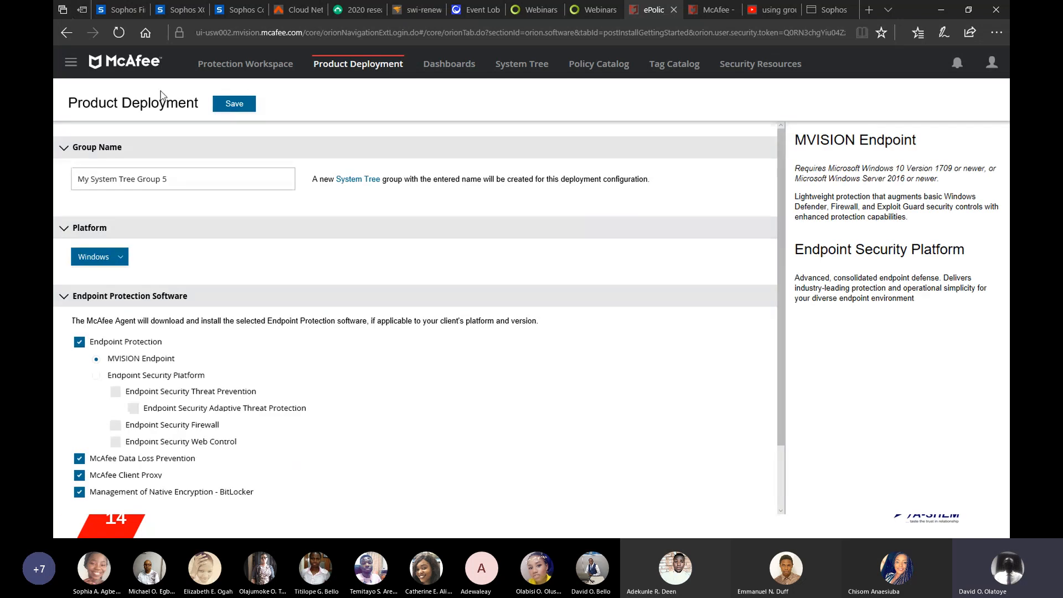
left_click(235, 69)
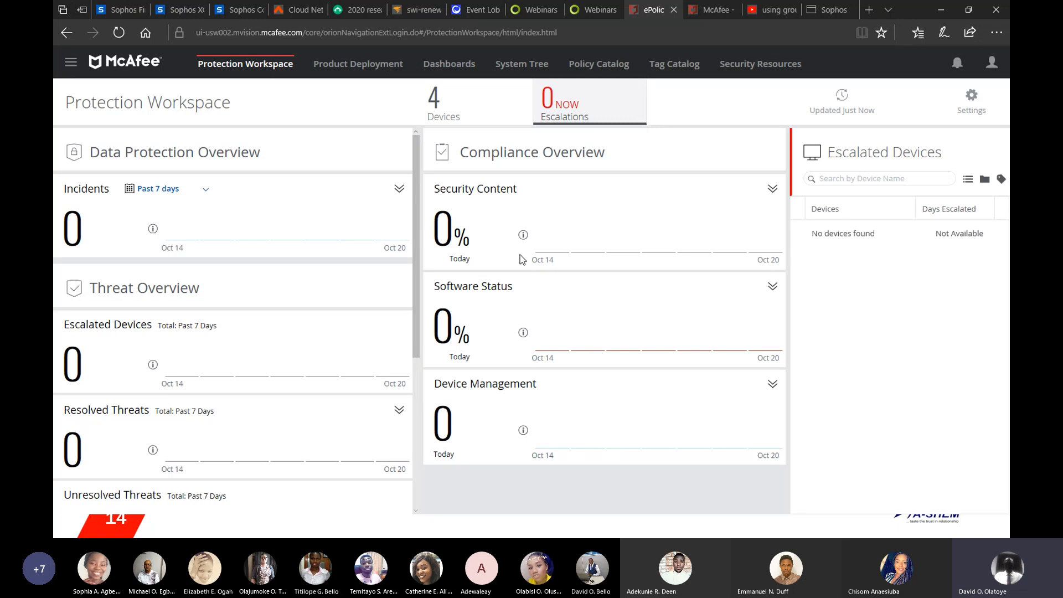
left_click(441, 119)
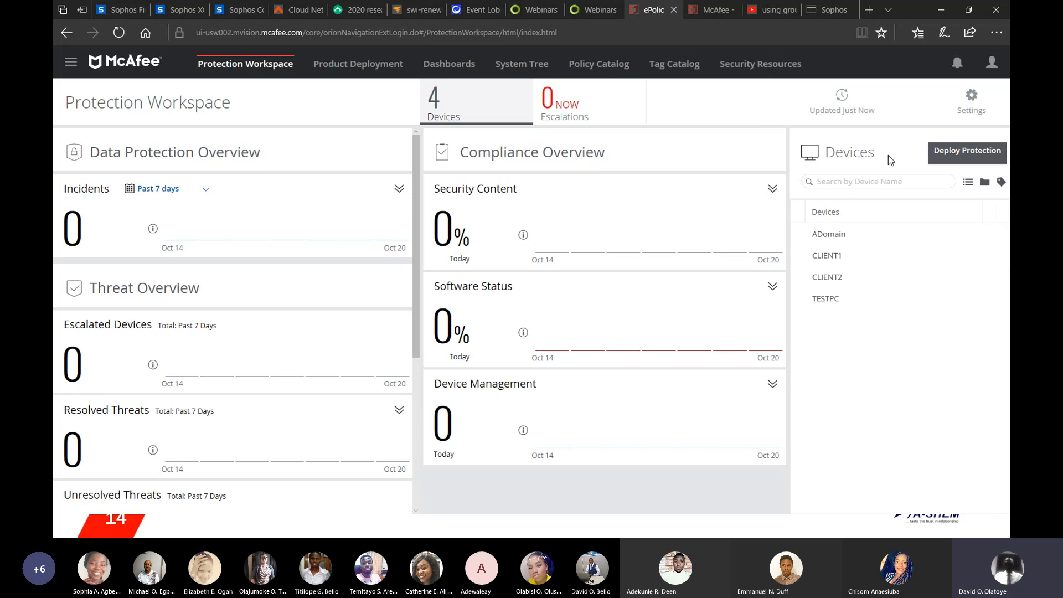
left_click(825, 258)
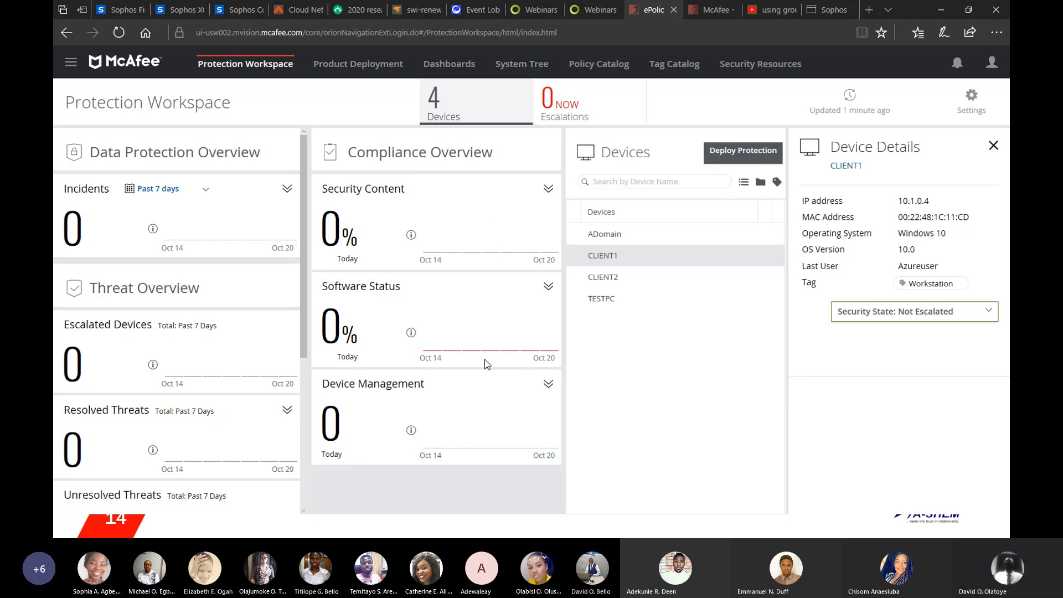
Step: Switch to the PowerPoint slide show presentation window
key("super")
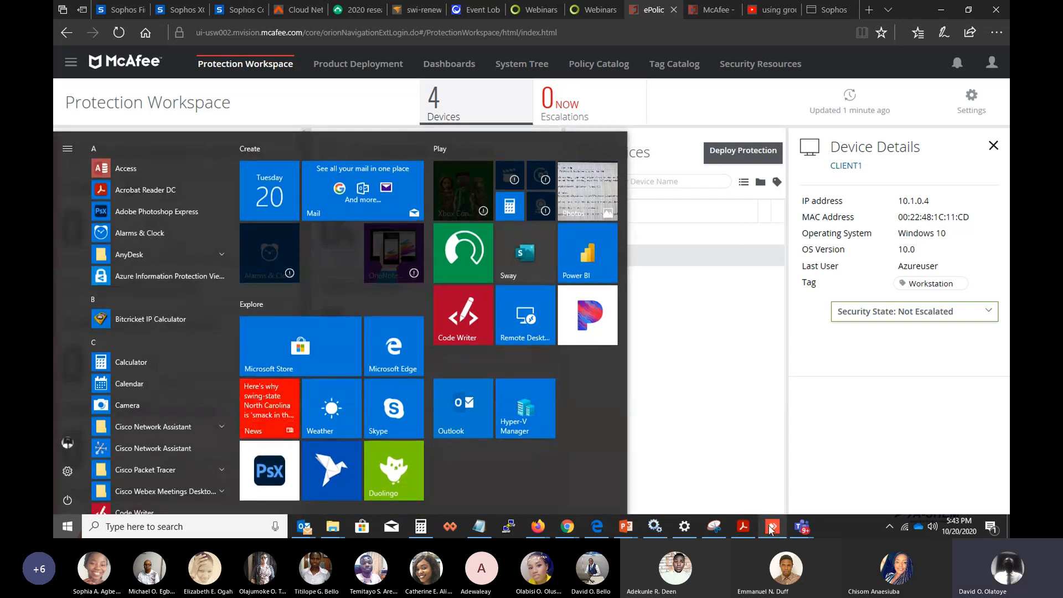
mouse_move(630, 525)
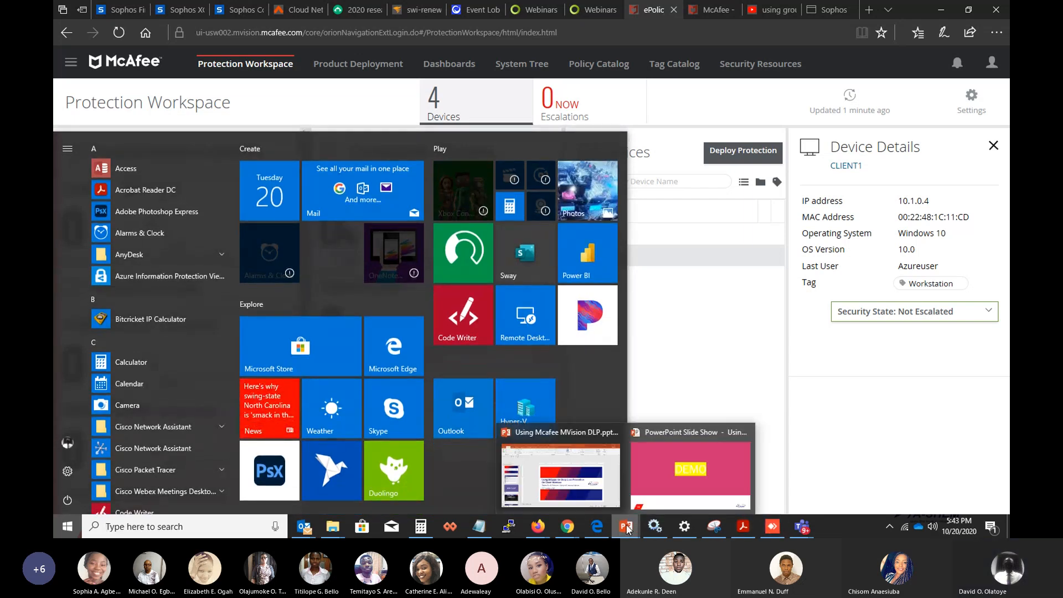
left_click(665, 467)
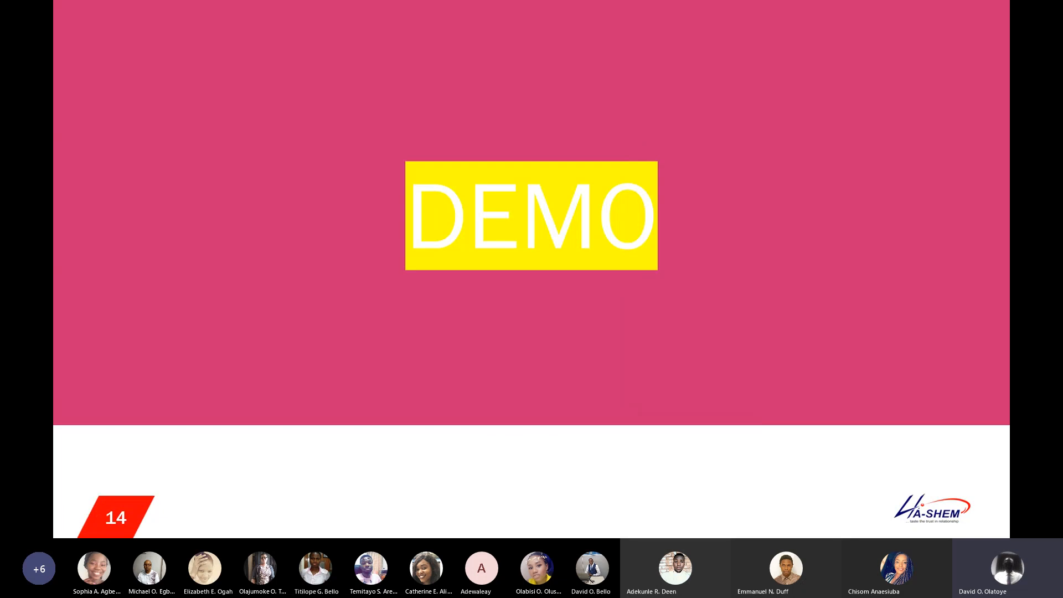
Step: Advance the slide show to the Ask Me – Q&A Time slide
key("Right")
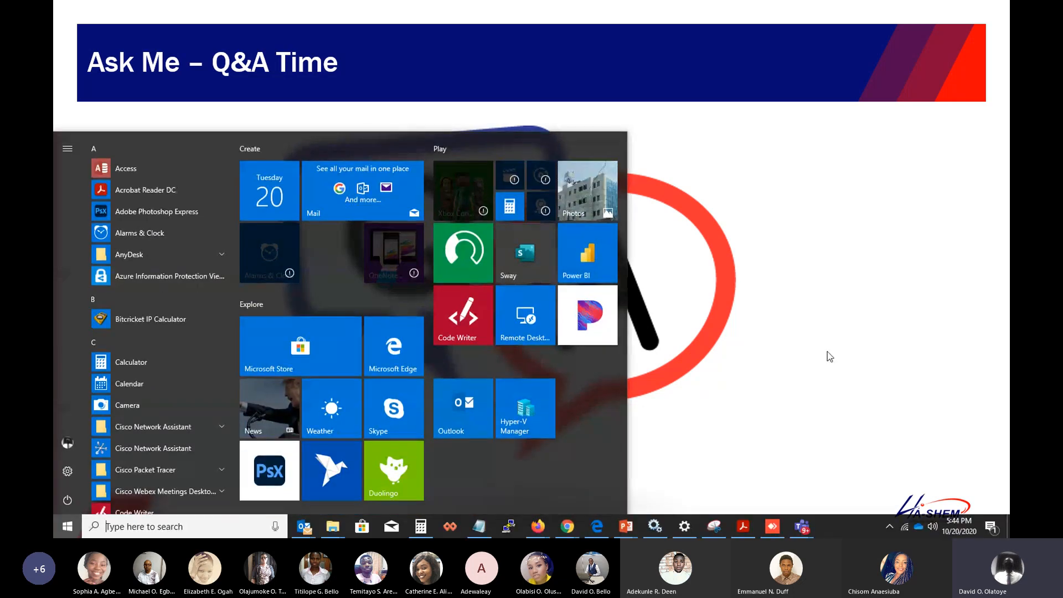
mouse_move(803, 531)
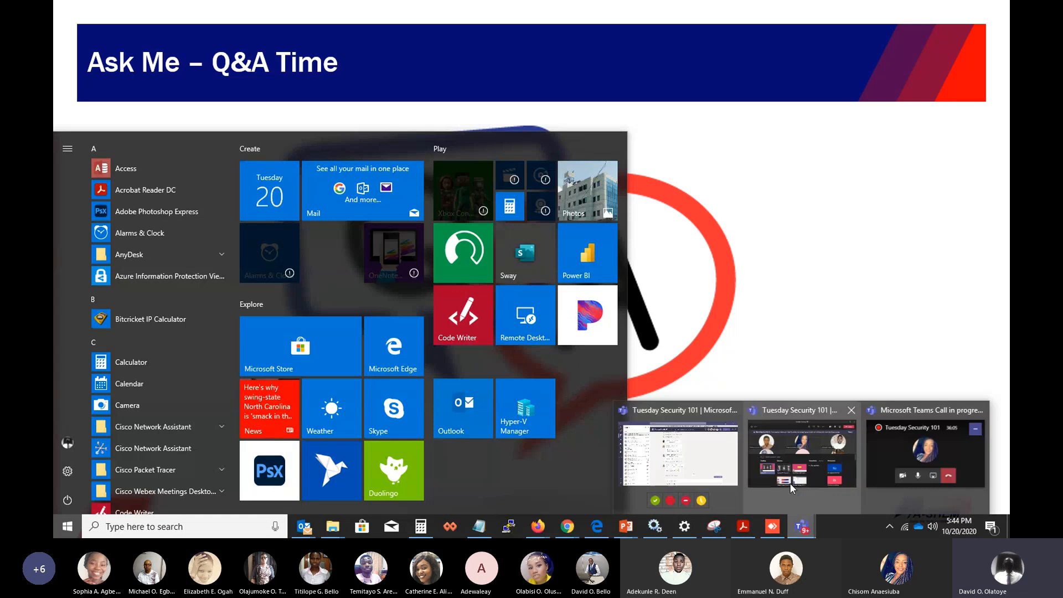
mouse_move(789, 483)
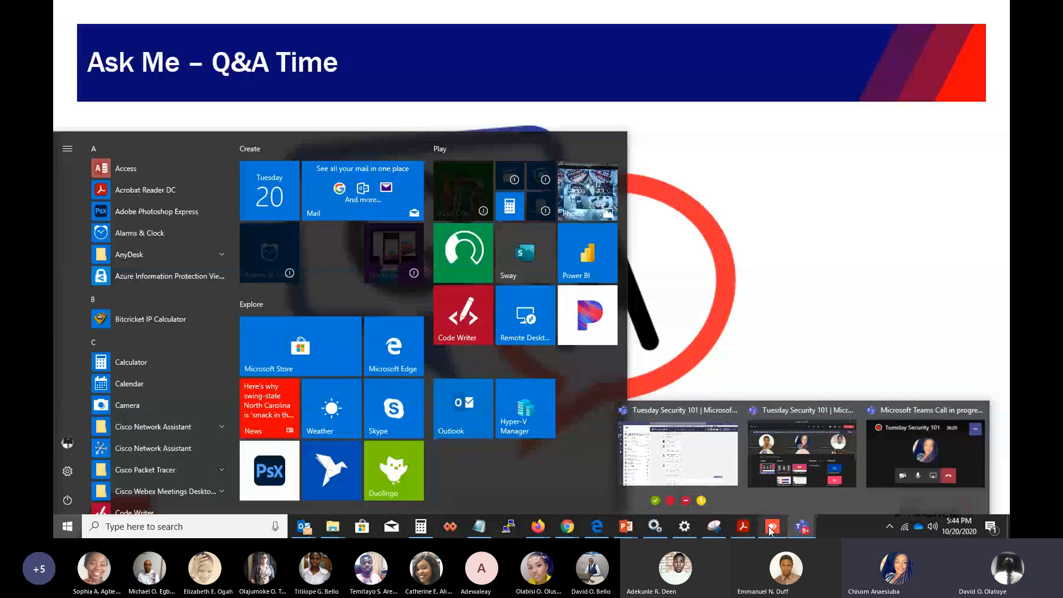
left_click(753, 342)
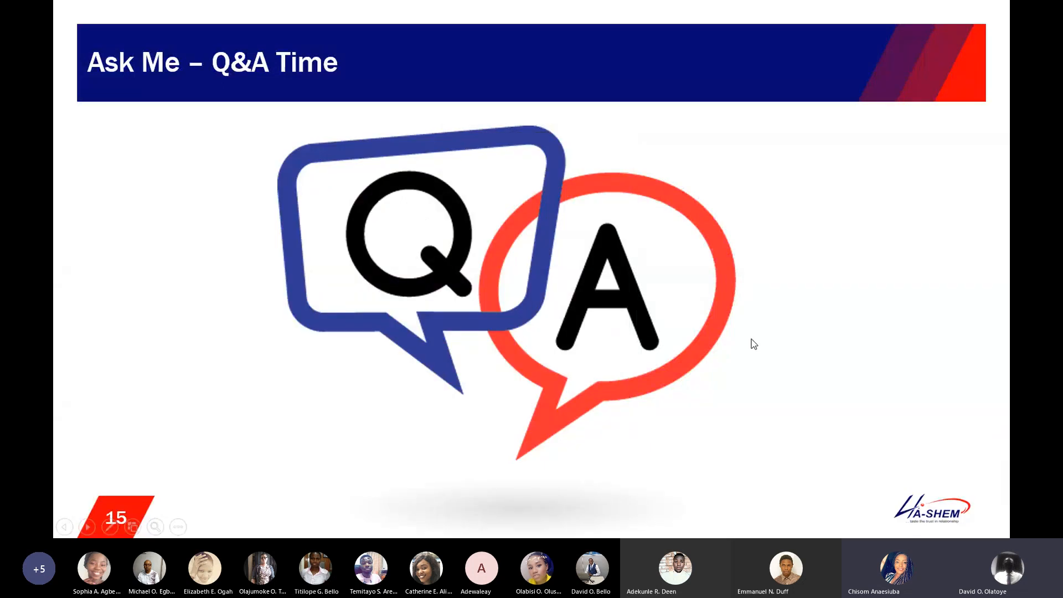